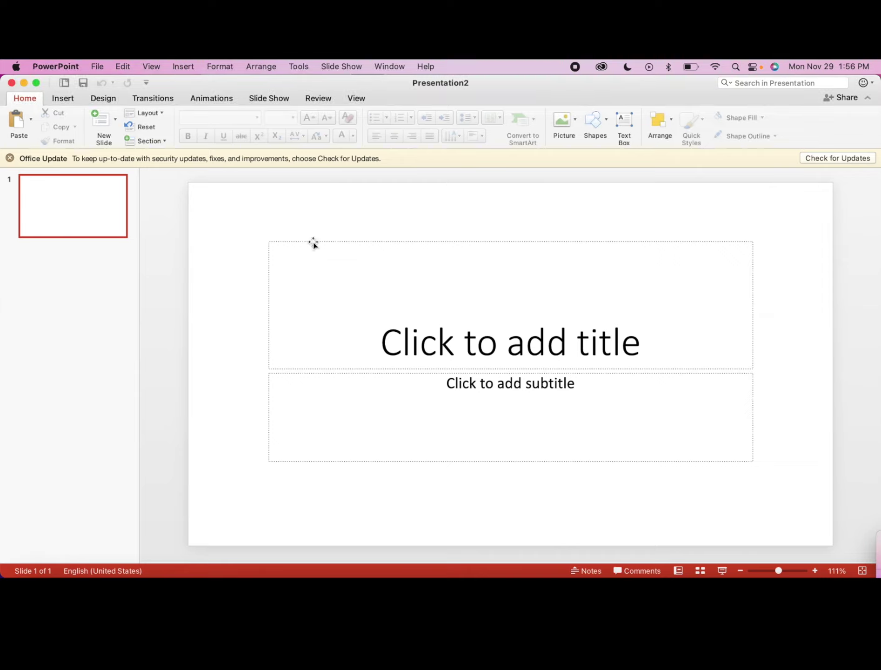
# Delete the title and subtitle placeholders to leave the slide blank.
pyautogui.click(313, 242)
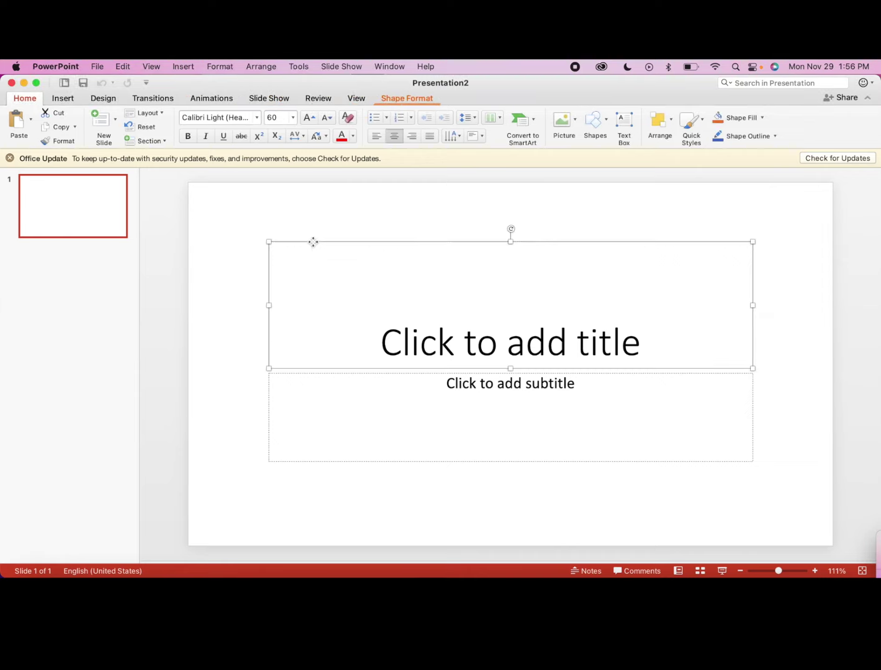
pyautogui.press('Delete')
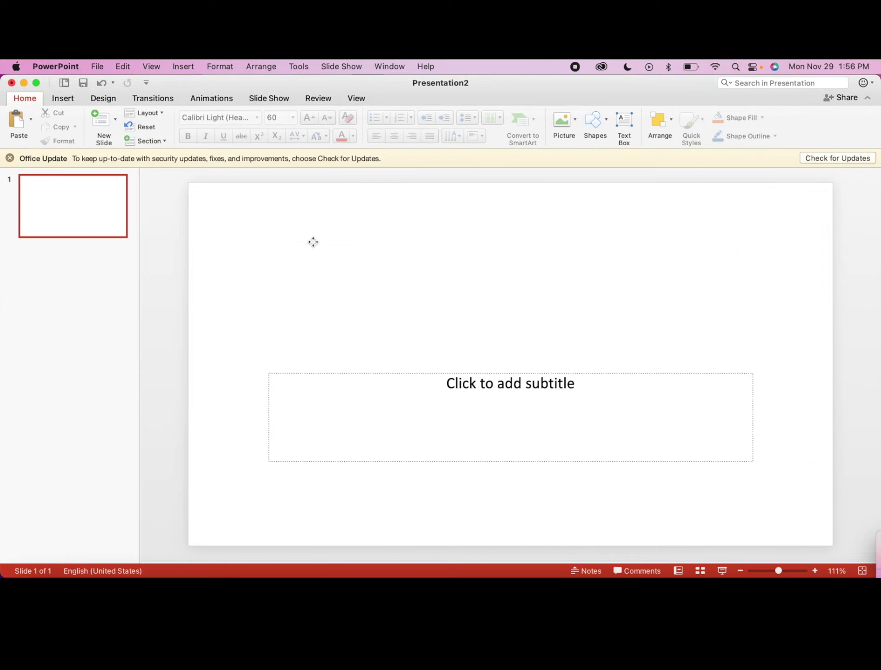
pyautogui.click(327, 372)
pyautogui.press('Delete')
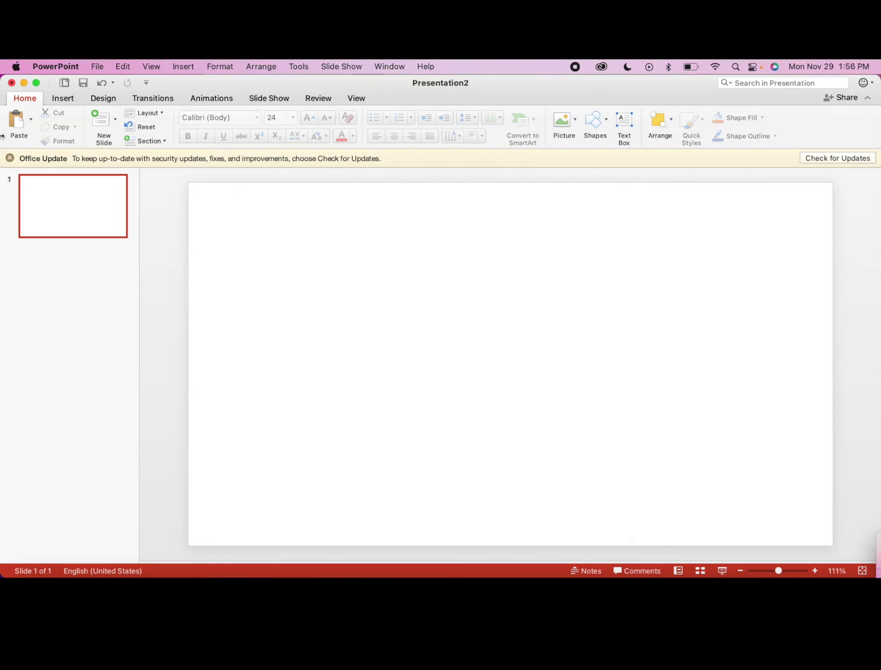
# Dismiss the Office update notice and go to inserting a picture from file.
pyautogui.click(10, 158)
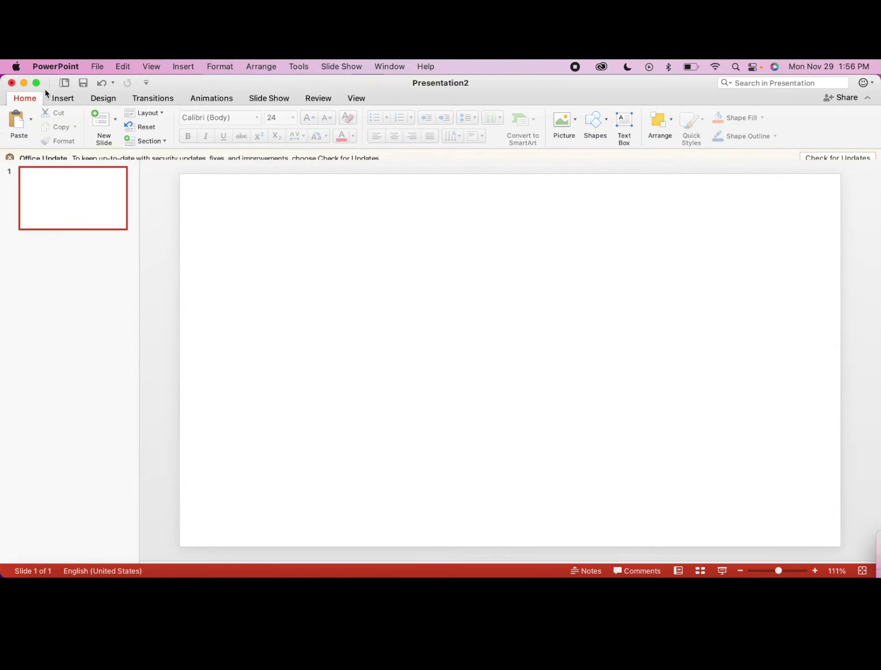
pyautogui.click(104, 65)
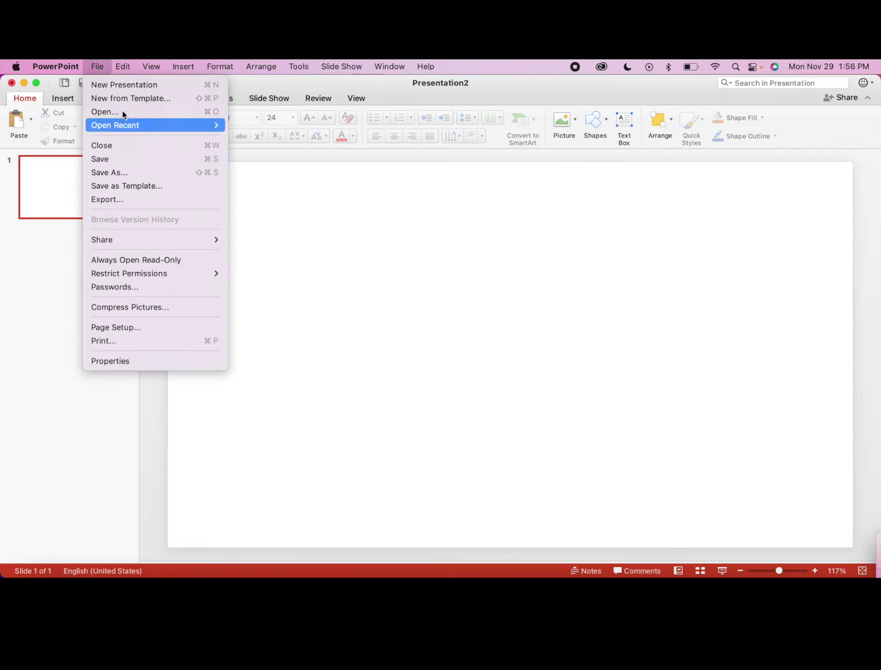
pyautogui.moveTo(183, 67)
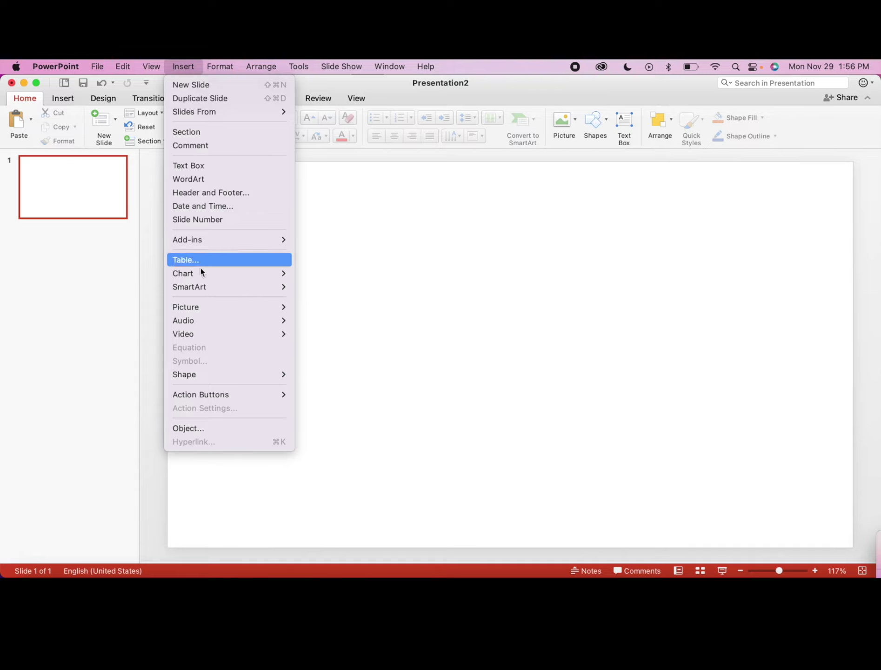
# Insert LUC_belaire-font.png from Downloads, found by searching 'belair'.
pyautogui.moveTo(199, 312)
pyautogui.click(316, 321)
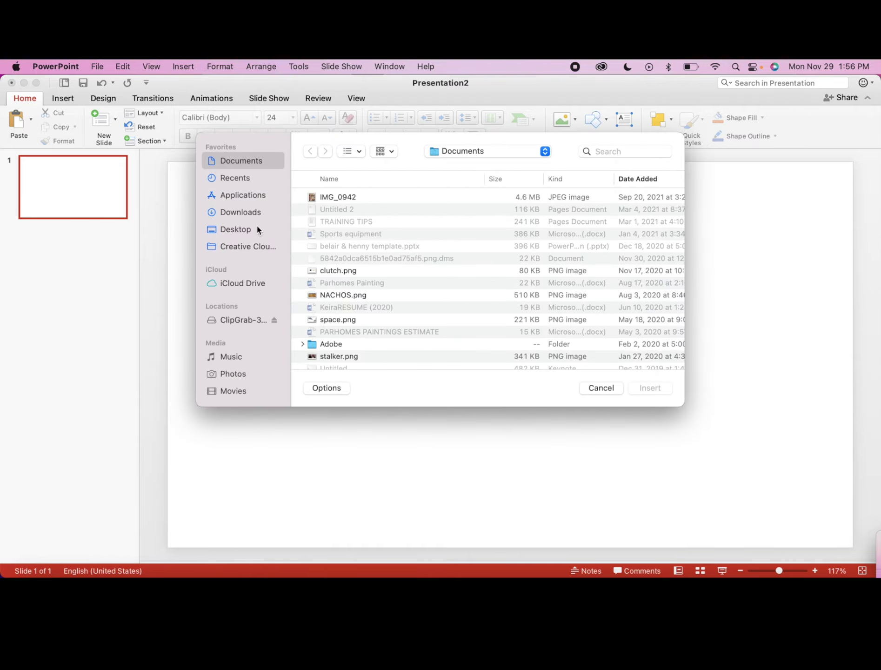
pyautogui.click(248, 210)
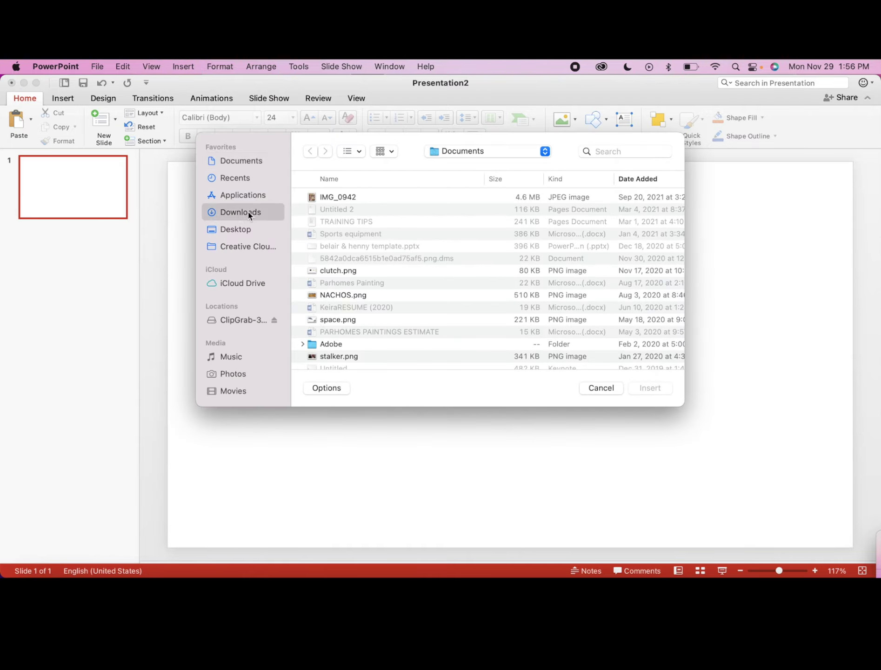
pyautogui.click(616, 147)
pyautogui.write('belaire')
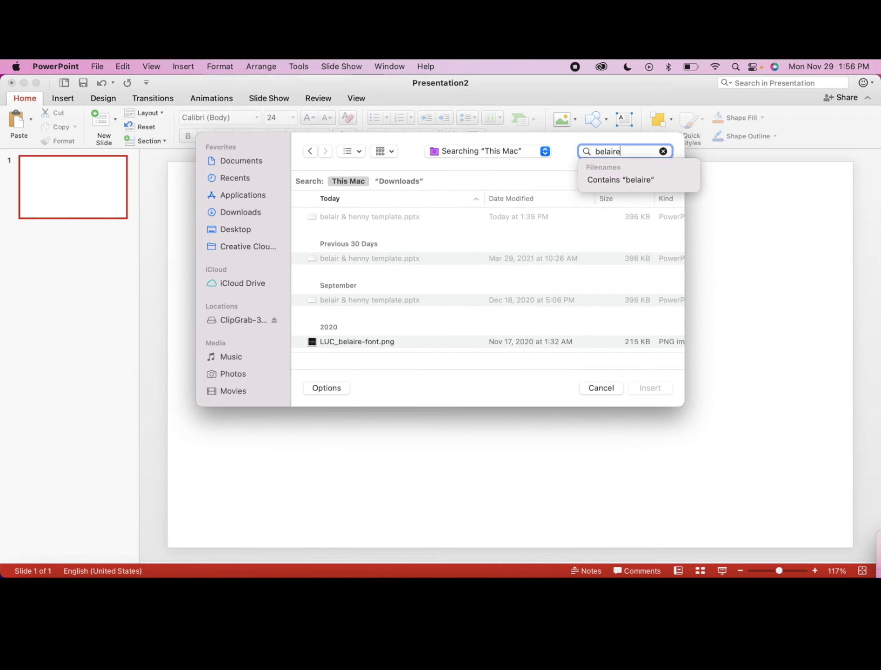
pyautogui.click(380, 217)
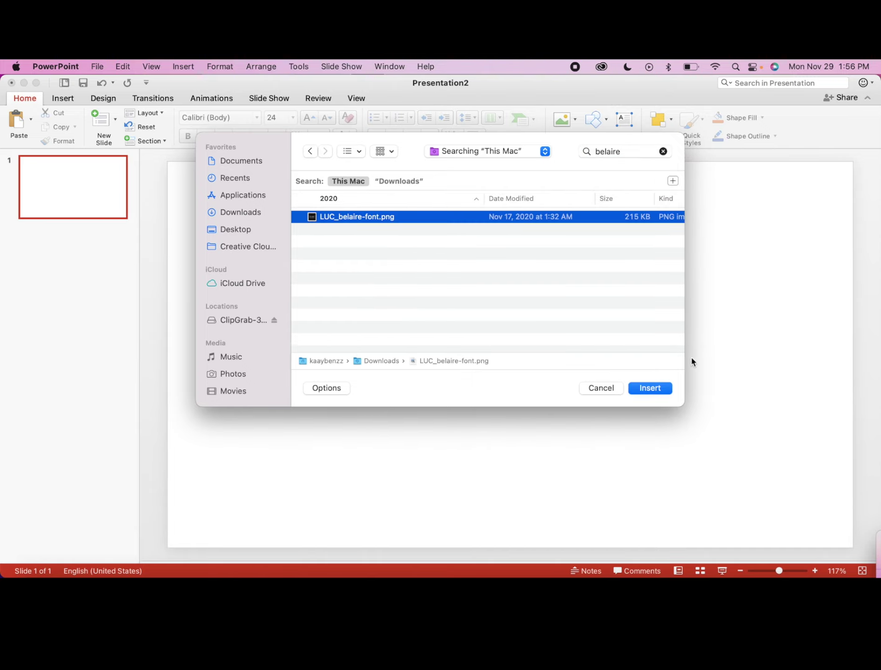
pyautogui.click(658, 387)
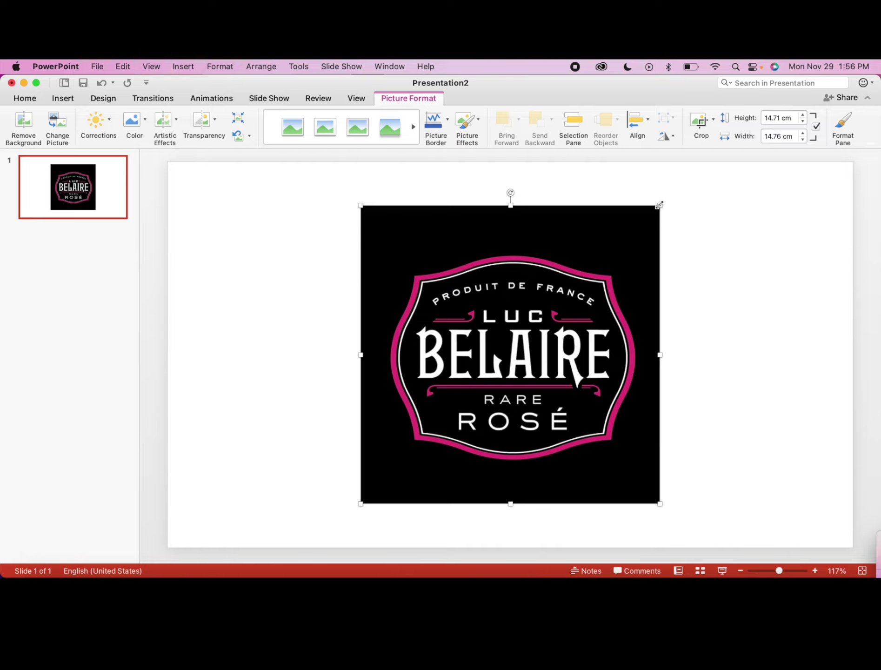
# Resize the Belaire logo picture to about 7.3 cm high by 8.07 cm wide.
pyautogui.moveTo(659, 204); pyautogui.dragTo(665, 272)
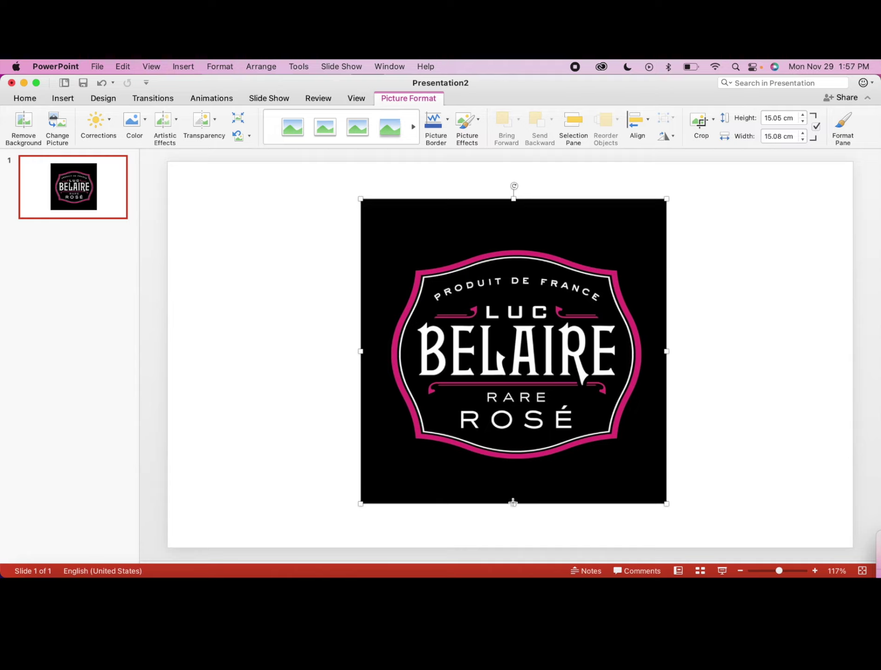
pyautogui.moveTo(513, 502); pyautogui.dragTo(520, 346)
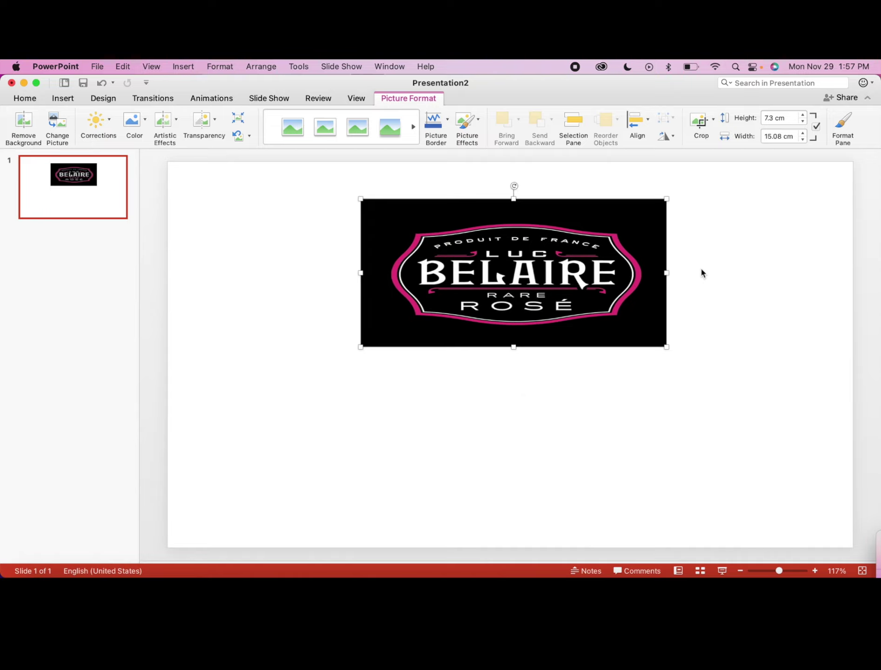
pyautogui.moveTo(665, 272); pyautogui.dragTo(525, 286)
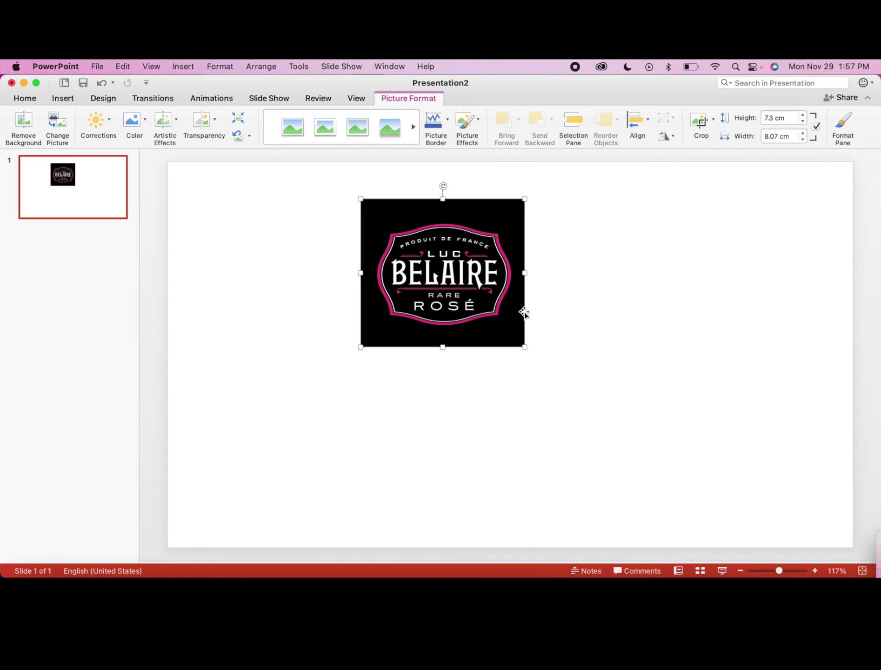
pyautogui.click(603, 321)
pyautogui.click(497, 302)
pyautogui.rightClick(496, 304)
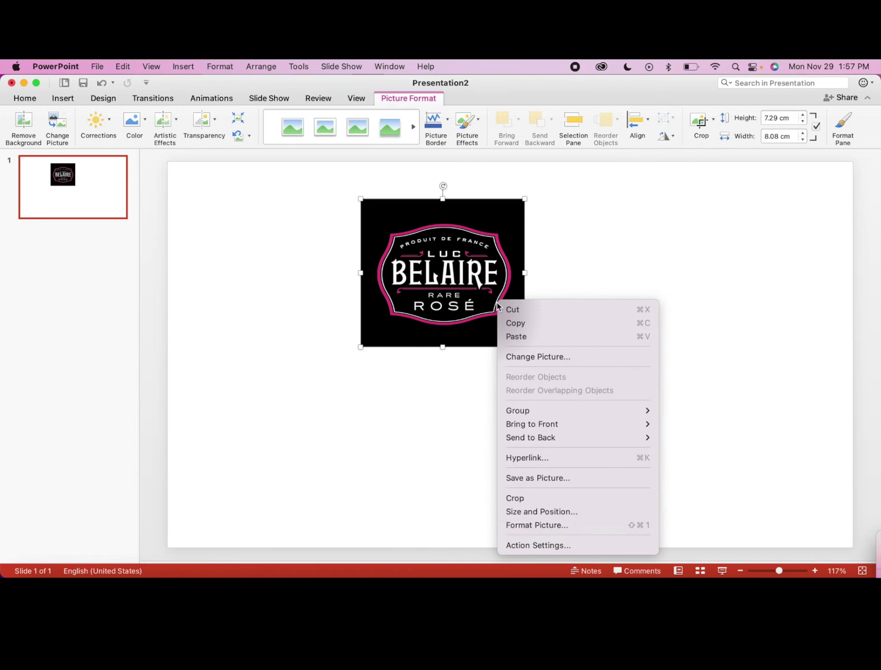
pyautogui.click(548, 512)
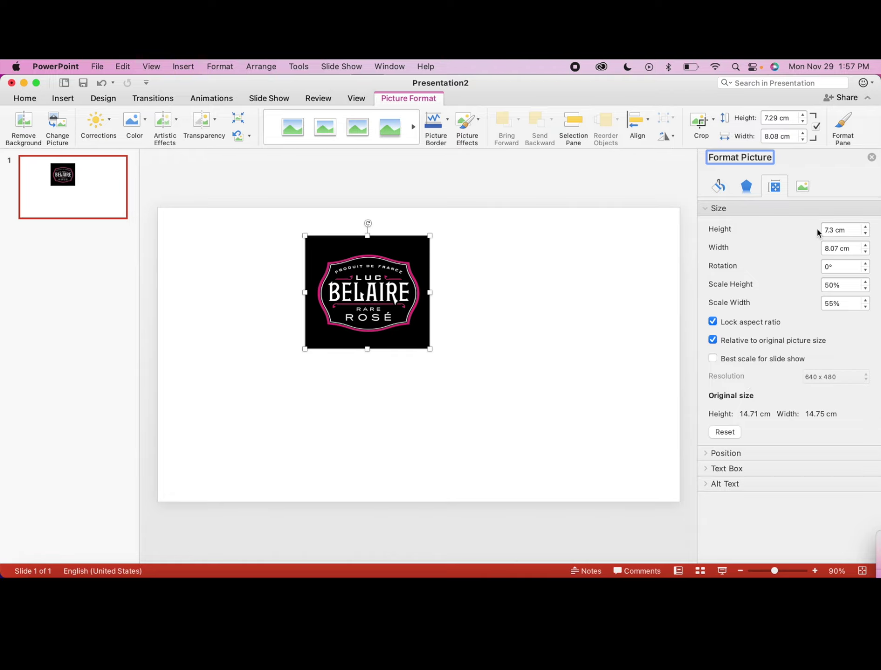
pyautogui.click(577, 358)
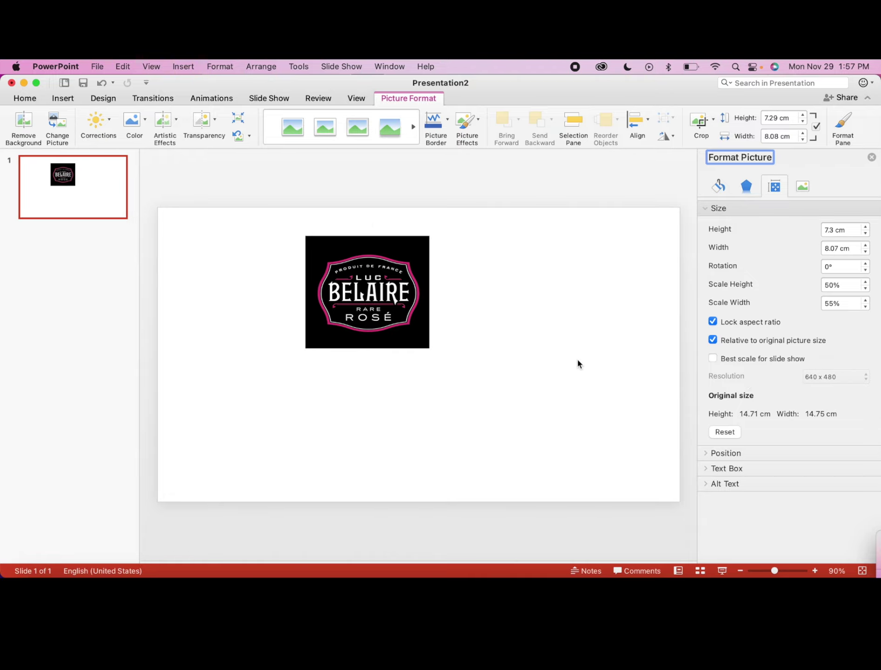
pyautogui.click(871, 157)
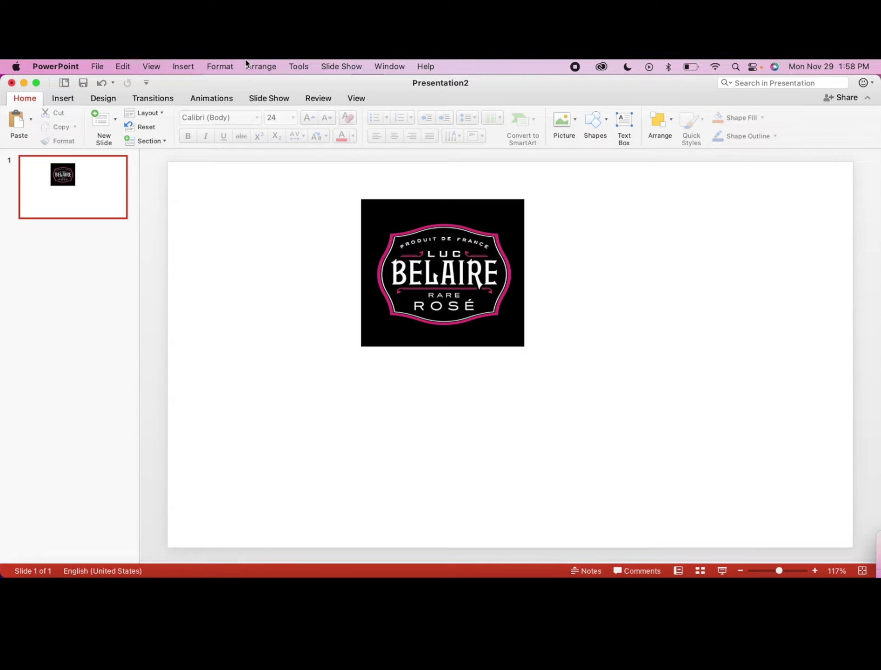
# Draw a thin 5.59 × 1.3 cm rectangle at the slide's upper left.
pyautogui.click(61, 99)
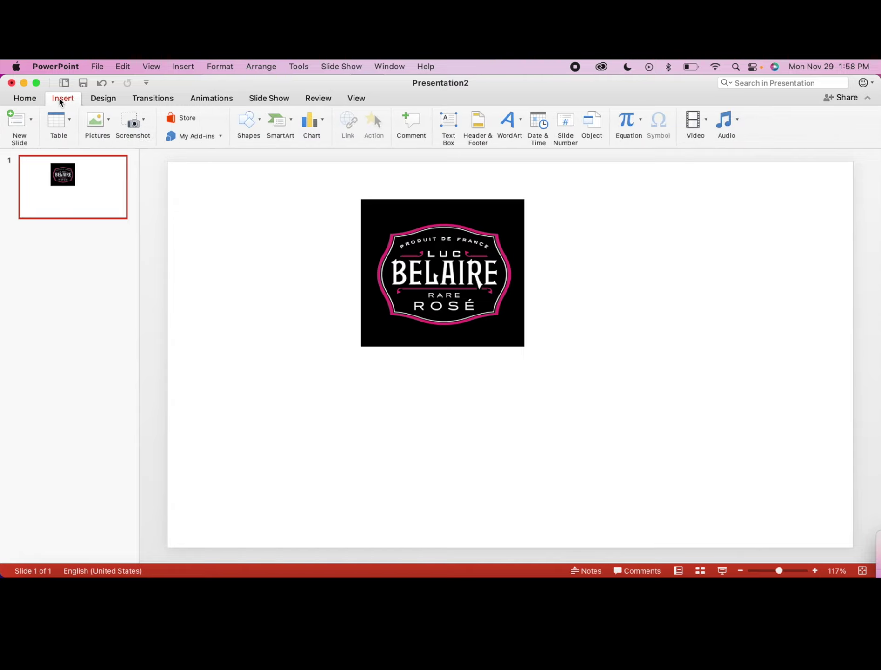
pyautogui.click(247, 128)
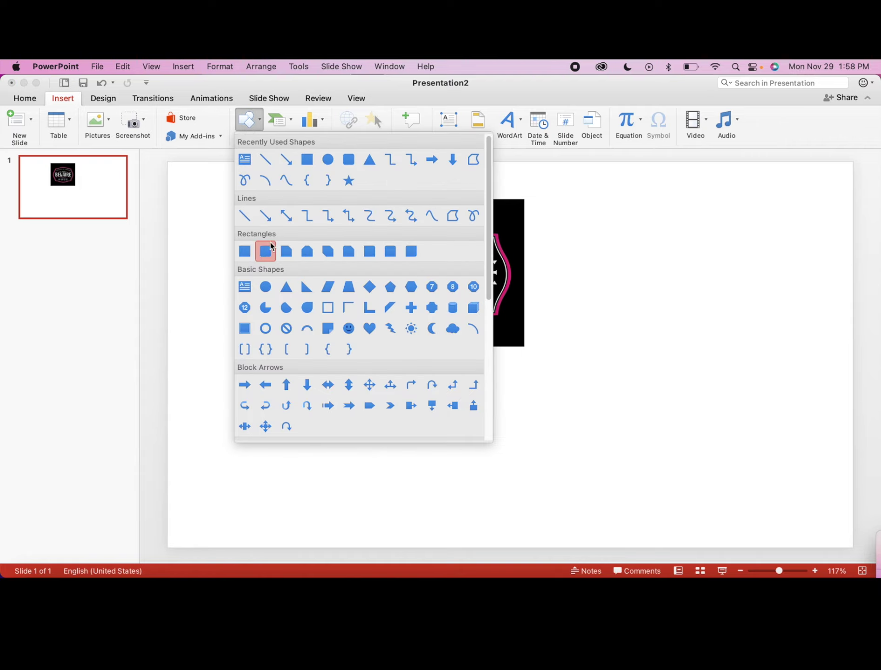
pyautogui.click(245, 251)
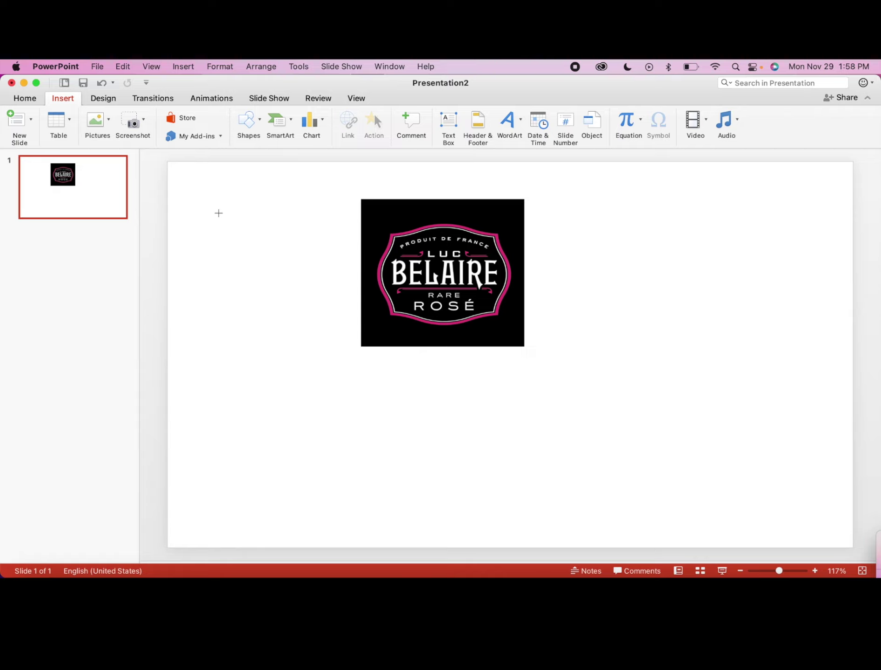
pyautogui.moveTo(218, 212)
pyautogui.mouseDown()
pyautogui.moveTo(313, 291)
pyautogui.moveTo(332, 239)
pyautogui.mouseUp()
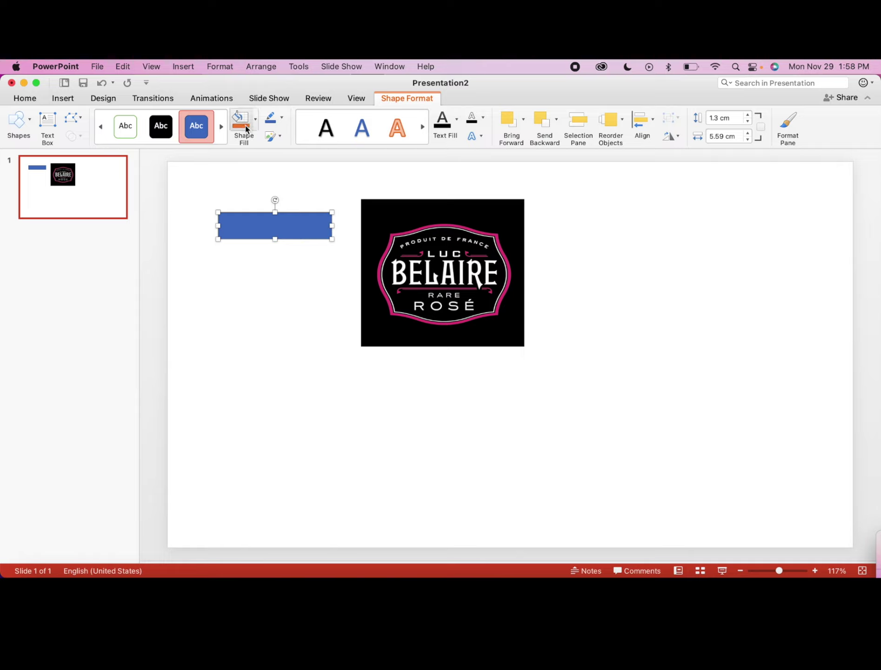
# Give the rectangle a solid black fill and a black outline.
pyautogui.click(240, 123)
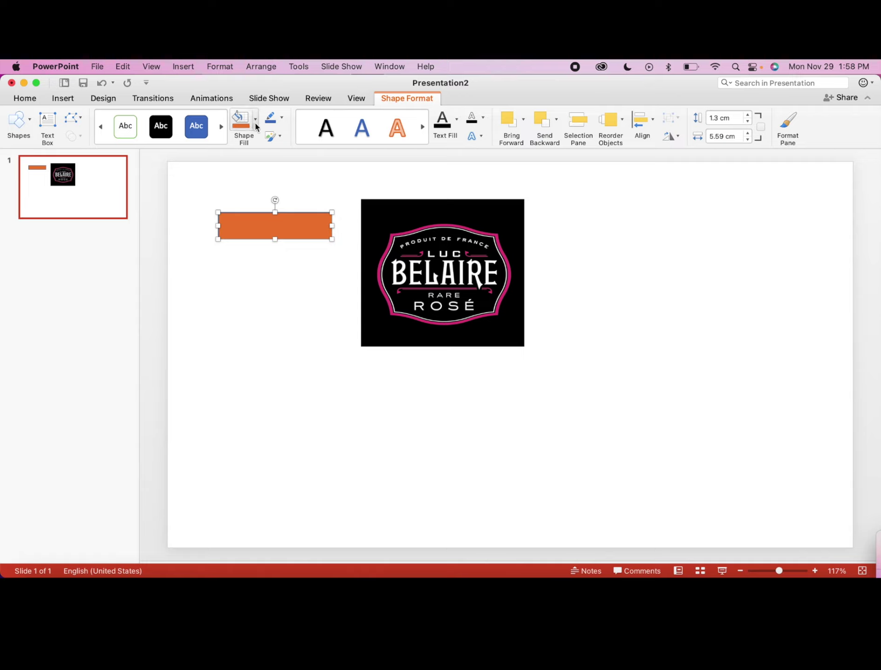
pyautogui.click(255, 125)
pyautogui.click(252, 180)
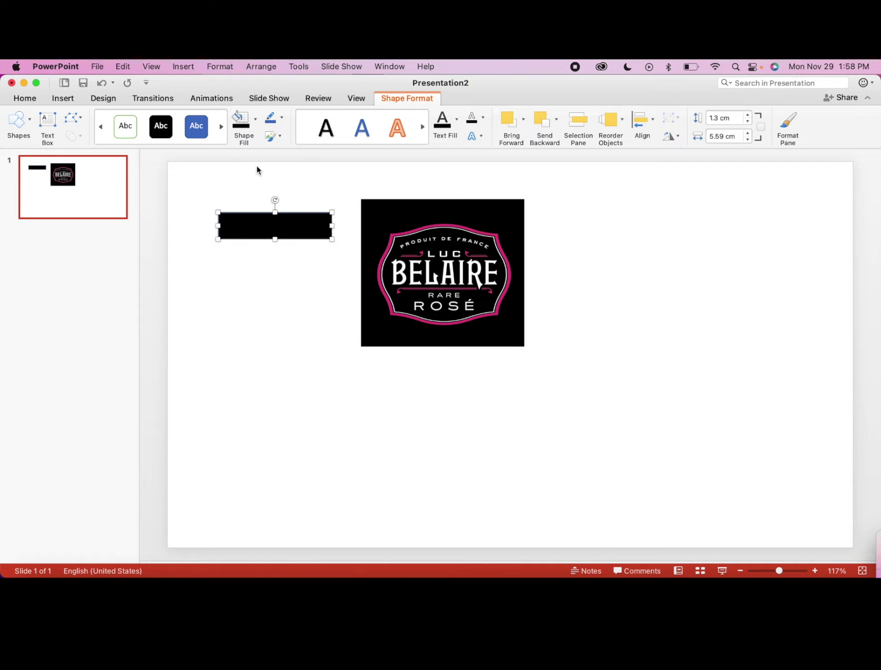
pyautogui.click(282, 119)
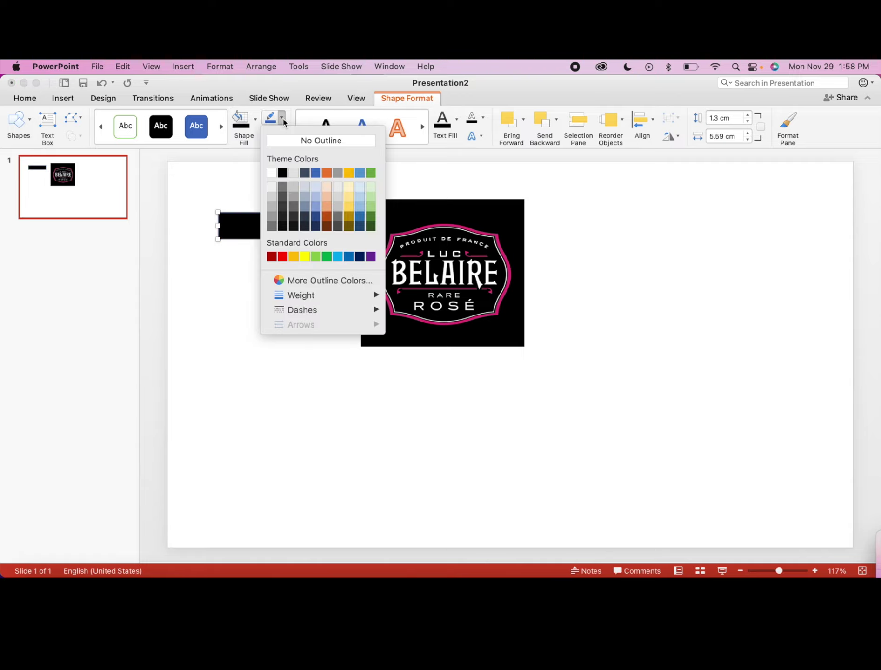
pyautogui.click(282, 173)
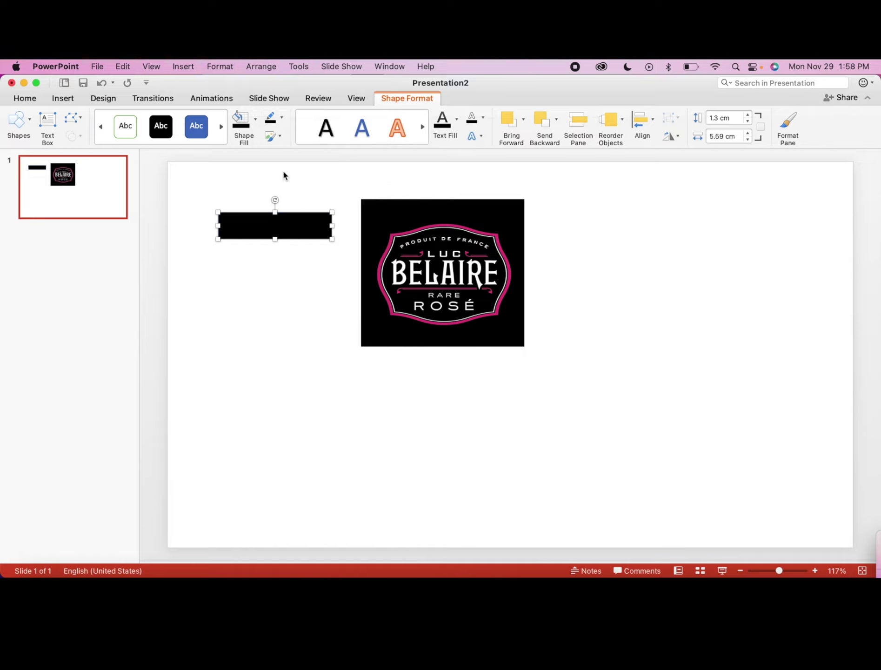
# Move the black rectangle onto the label, then undo and delete it.
pyautogui.moveTo(281, 227); pyautogui.dragTo(444, 260)
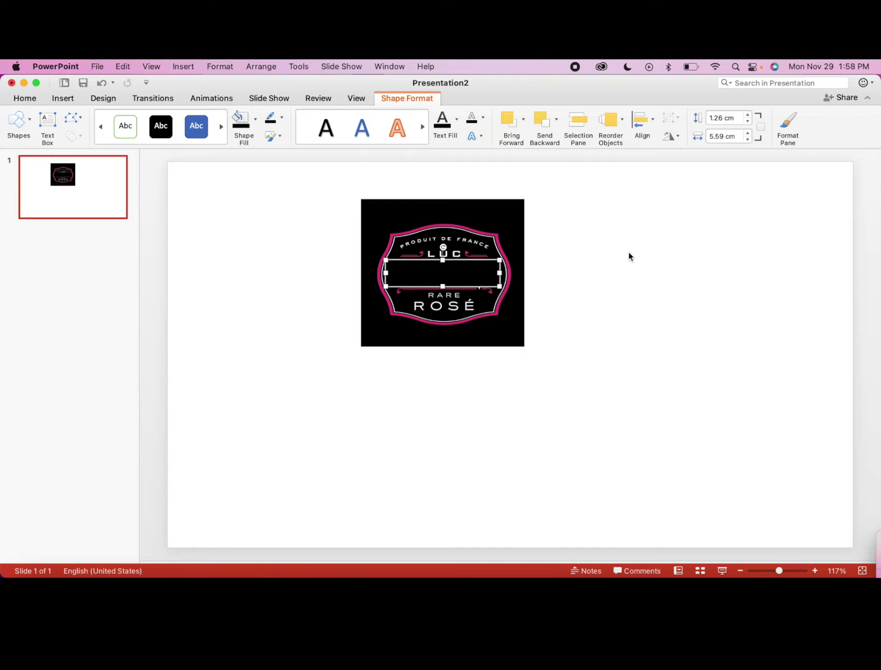
pyautogui.click(606, 250)
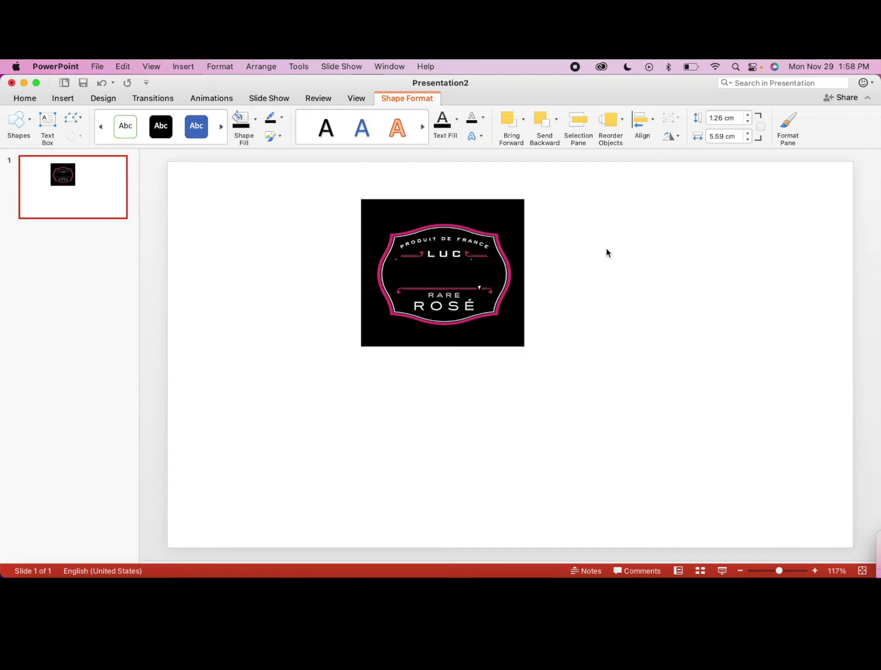
pyautogui.click(472, 272)
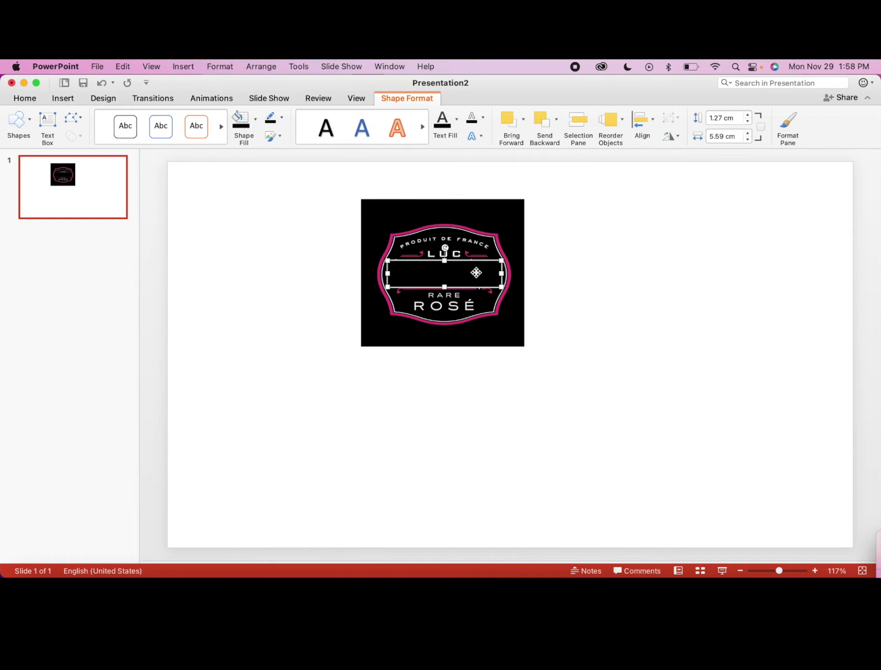
pyautogui.press('super+z')
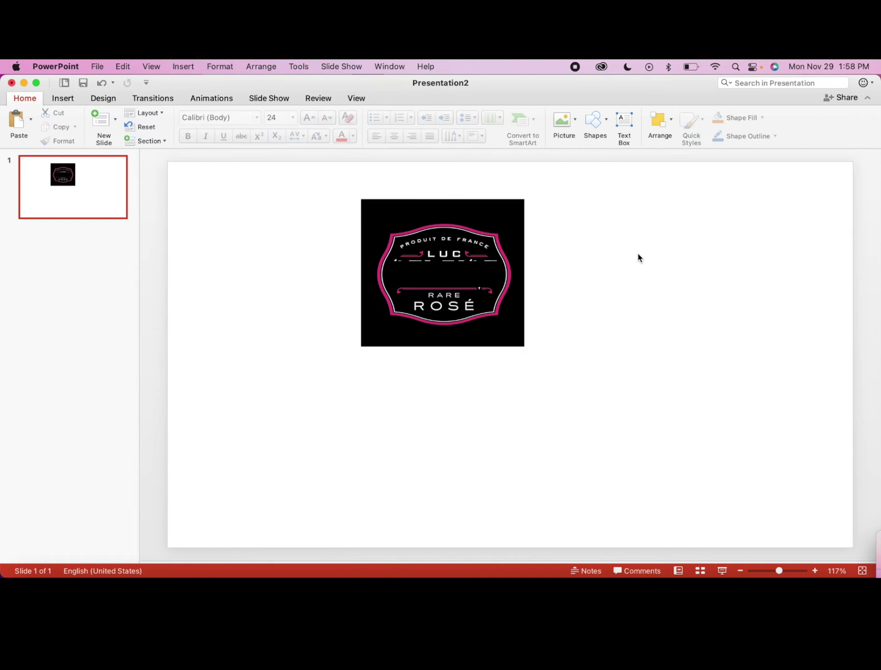
pyautogui.click(446, 277)
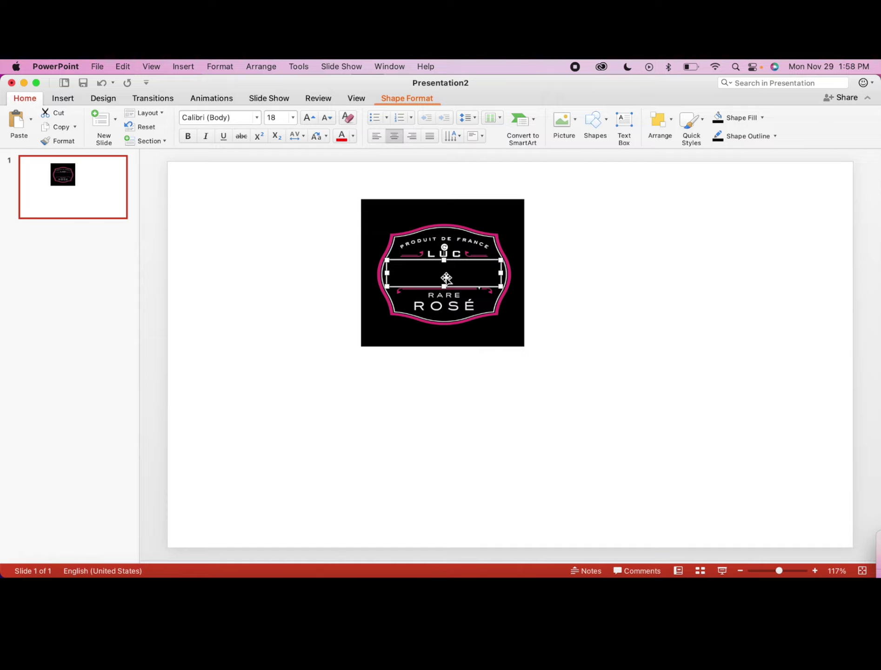
pyautogui.press('BackSpace')
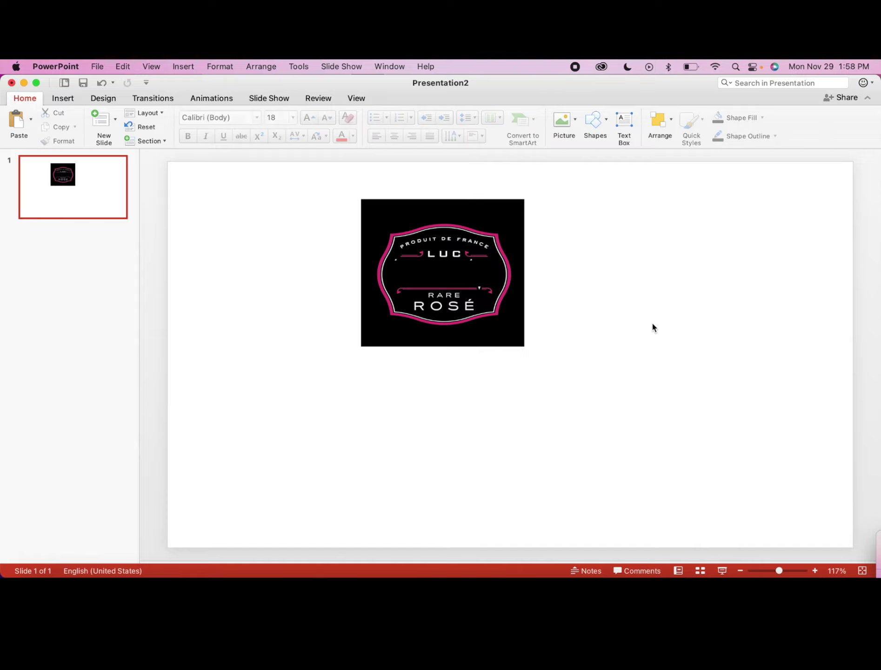
pyautogui.press('super+z')
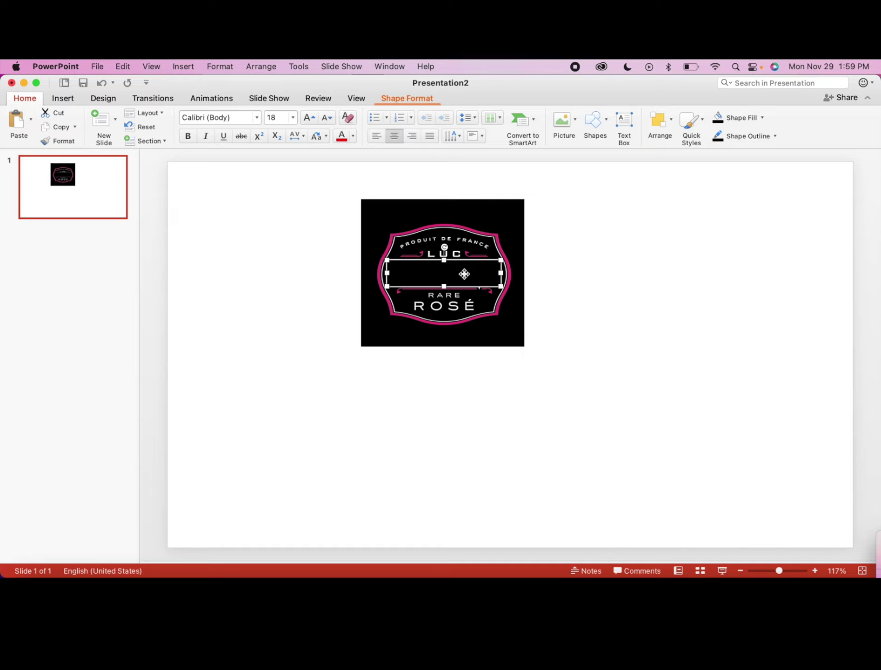
pyautogui.press('BackSpace')
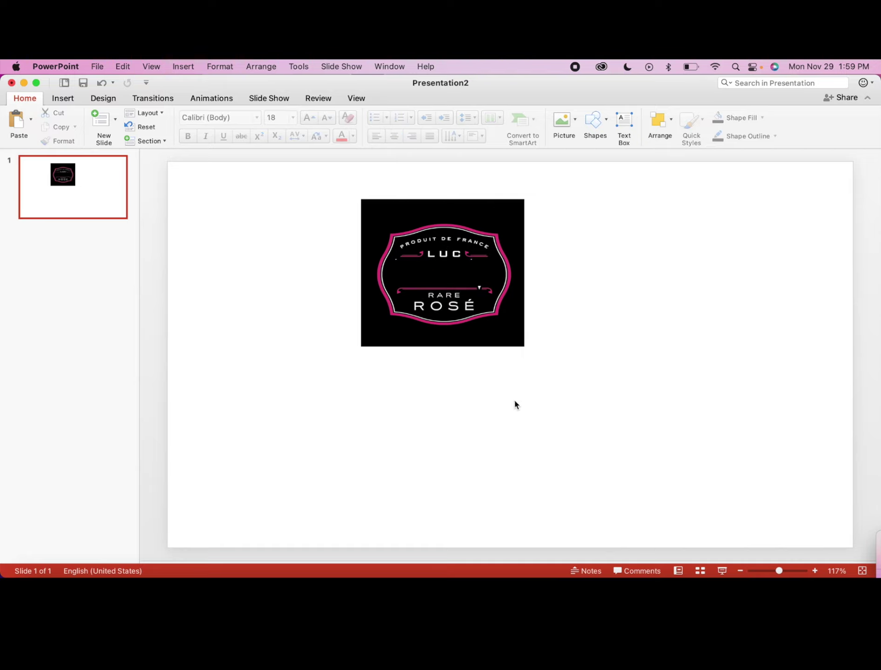
# Draw a new black-filled rectangle covering the LUC lettering.
pyautogui.click(63, 98)
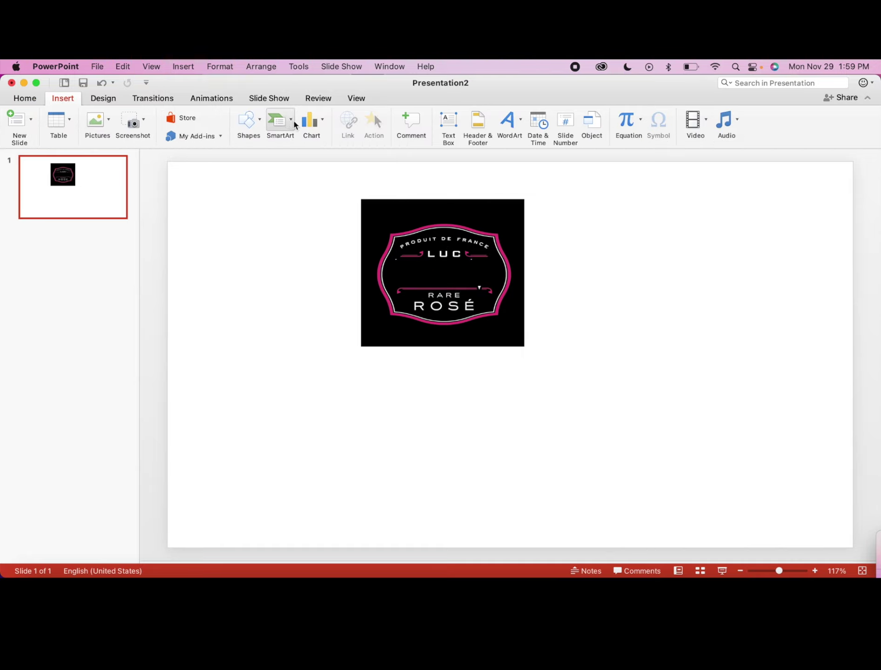
pyautogui.click(248, 122)
pyautogui.click(305, 160)
pyautogui.moveTo(236, 284)
pyautogui.mouseDown()
pyautogui.moveTo(271, 305)
pyautogui.moveTo(377, 258)
pyautogui.moveTo(415, 275)
pyautogui.moveTo(254, 282)
pyautogui.moveTo(443, 254)
pyautogui.mouseUp()
pyautogui.click(247, 122)
pyautogui.click(296, 338)
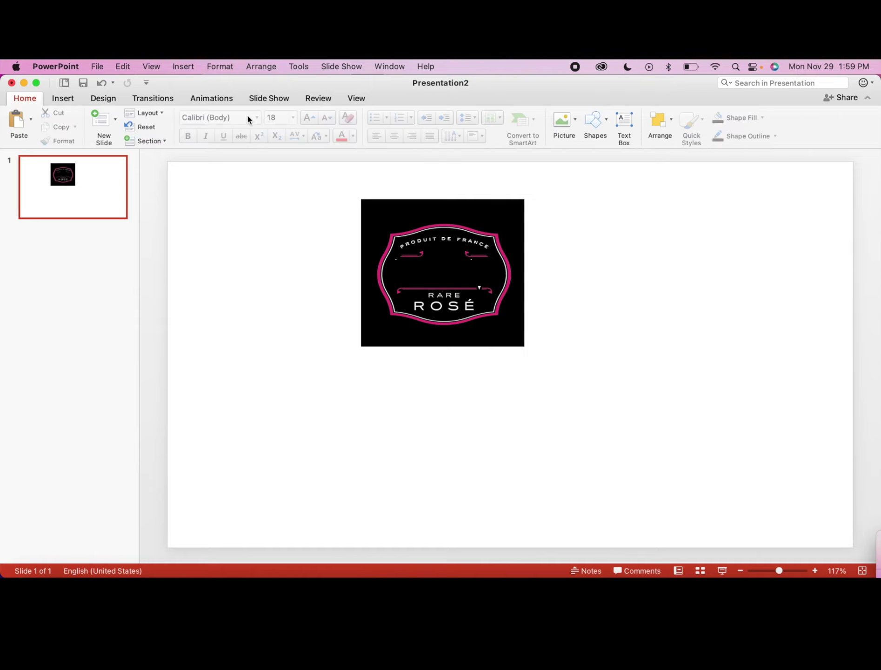
# Draw a black rectangle over the RARE ROSÉ lettering, narrowed to 3.31 cm wide.
pyautogui.click(64, 99)
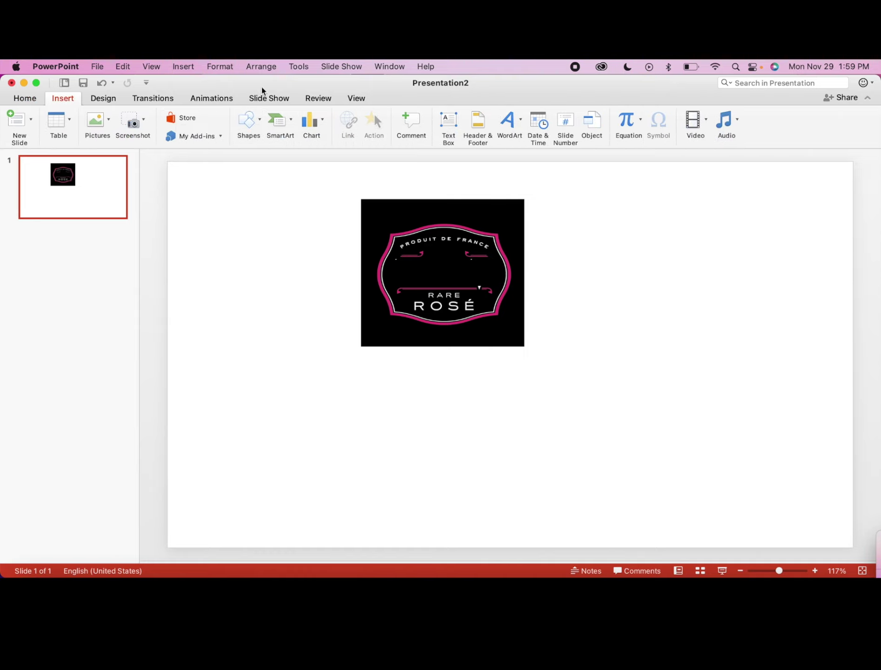
pyautogui.click(248, 122)
pyautogui.click(327, 215)
pyautogui.moveTo(210, 385); pyautogui.dragTo(321, 420)
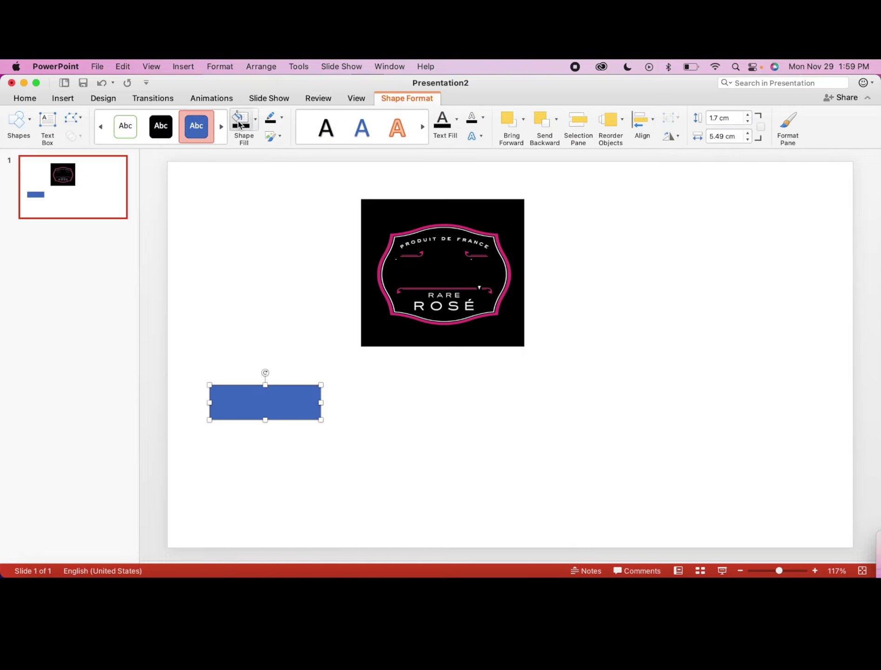
pyautogui.click(159, 126)
pyautogui.moveTo(277, 396); pyautogui.dragTo(448, 309)
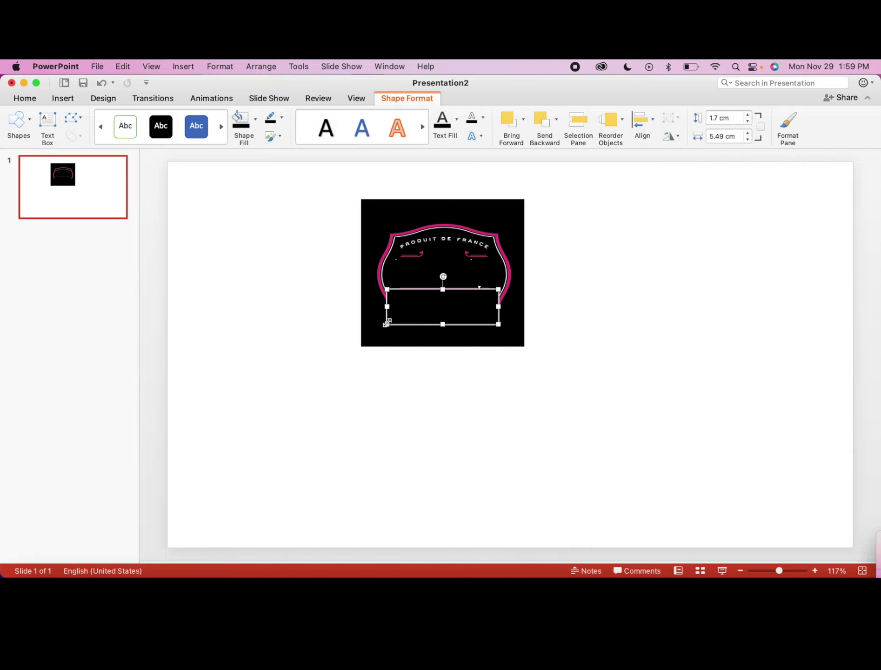
pyautogui.moveTo(385, 324); pyautogui.dragTo(410, 301)
pyautogui.moveTo(498, 301); pyautogui.dragTo(476, 301)
pyautogui.click(469, 447)
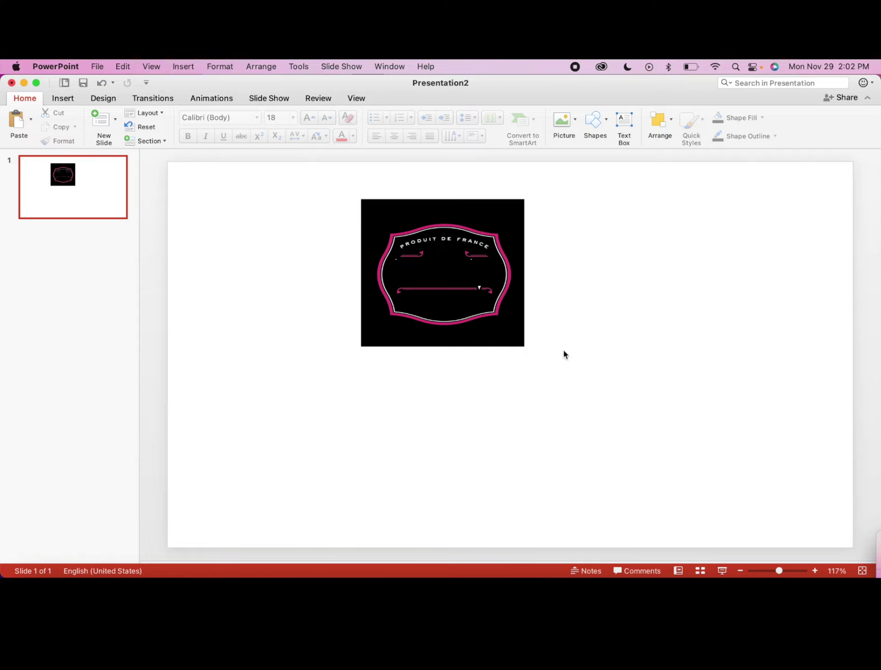
# Add a narrow text box for the 22 in Academy Engraved LET font.
pyautogui.click(59, 100)
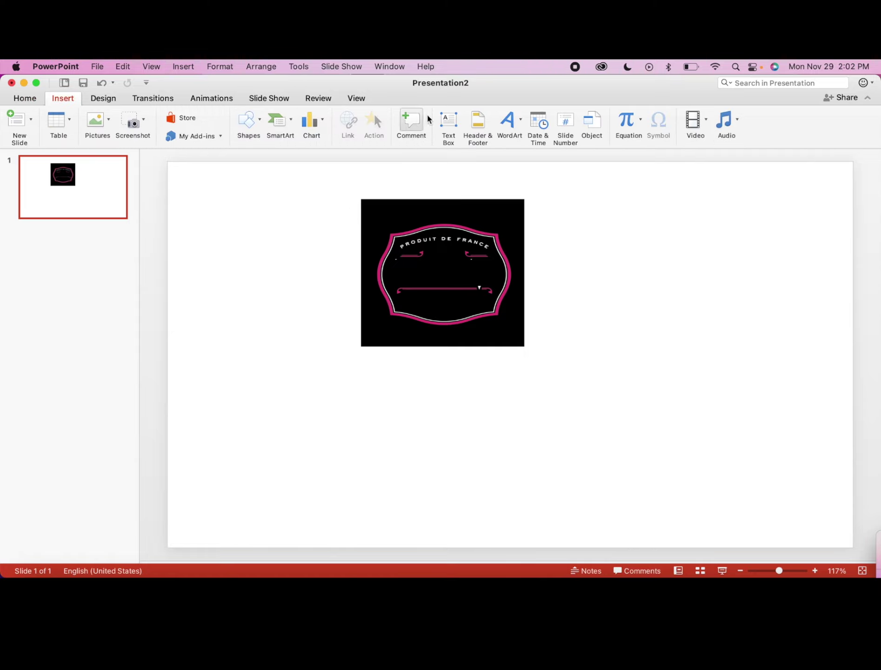
pyautogui.click(448, 123)
pyautogui.moveTo(569, 199); pyautogui.dragTo(645, 241)
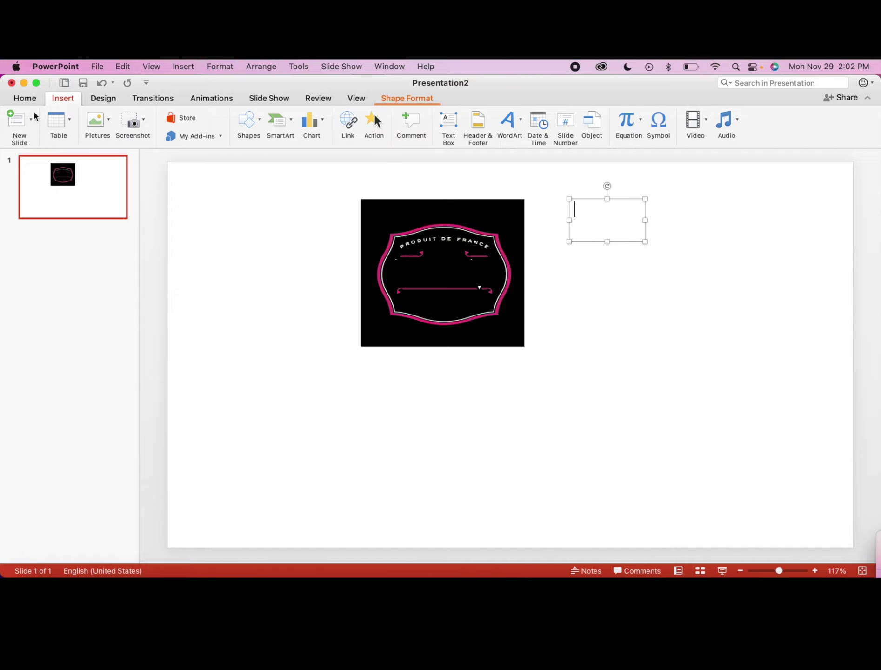
pyautogui.click(25, 98)
pyautogui.click(256, 118)
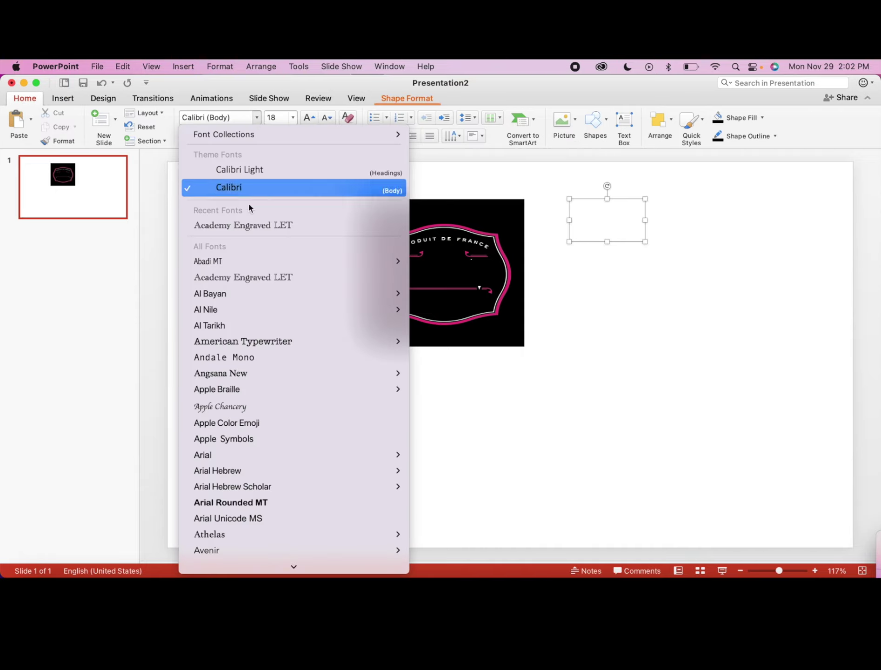
pyautogui.click(248, 276)
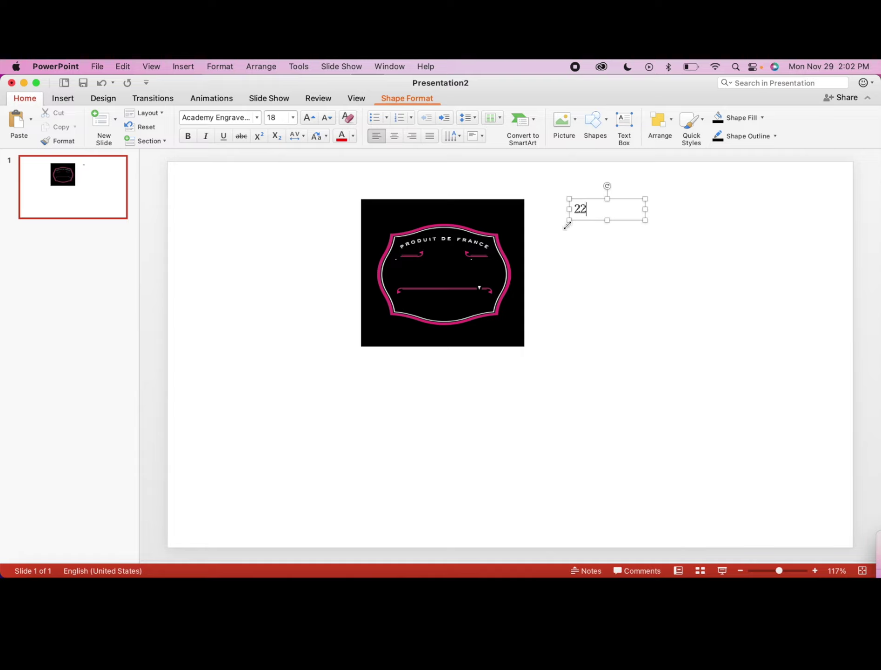
pyautogui.moveTo(645, 220); pyautogui.dragTo(625, 220)
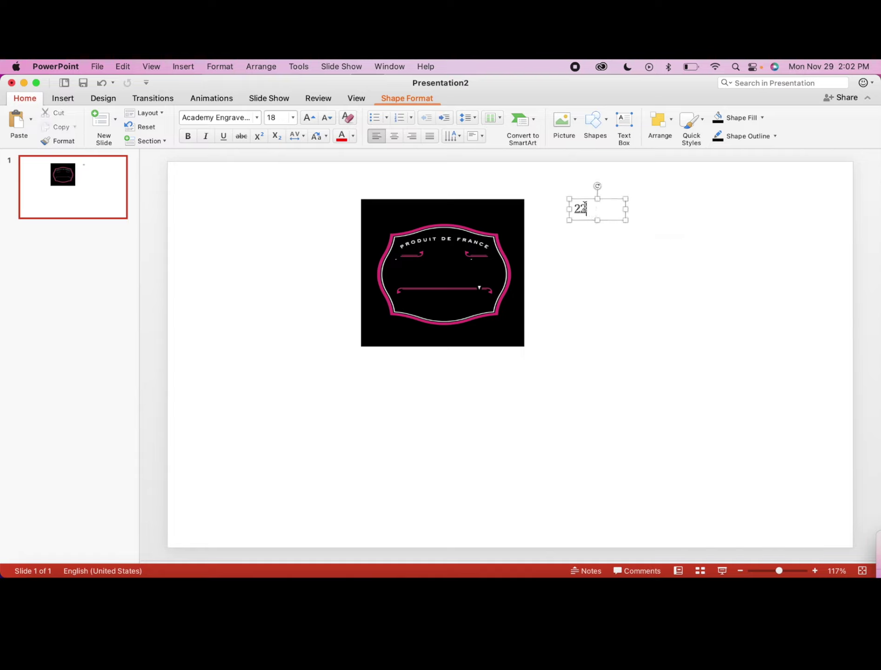
# Make the 22 white at size 20 and place it below PRODUIT DE FRANCE.
pyautogui.press('super+a')
pyautogui.click(293, 117)
pyautogui.click(291, 281)
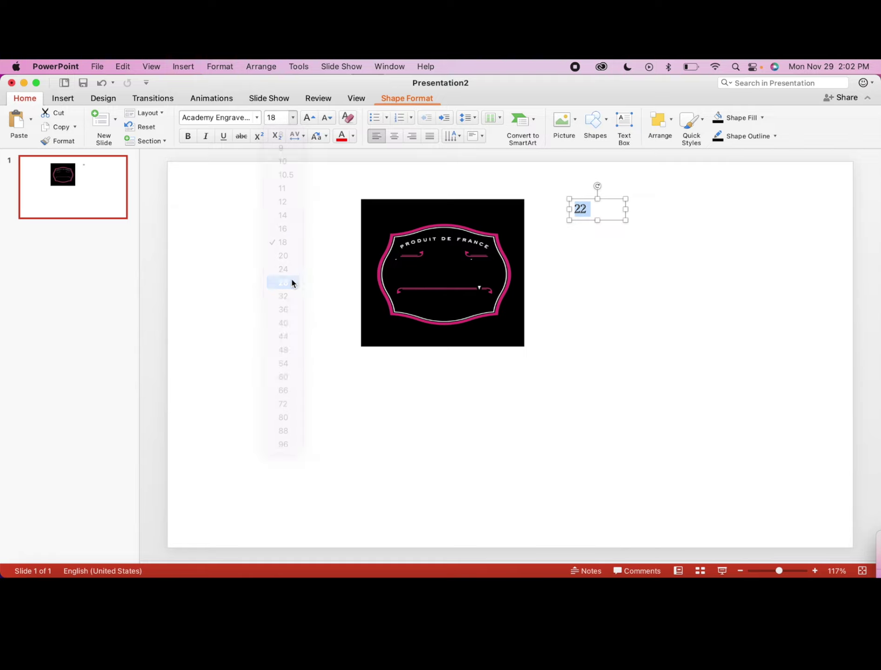
pyautogui.click(352, 135)
pyautogui.click(343, 171)
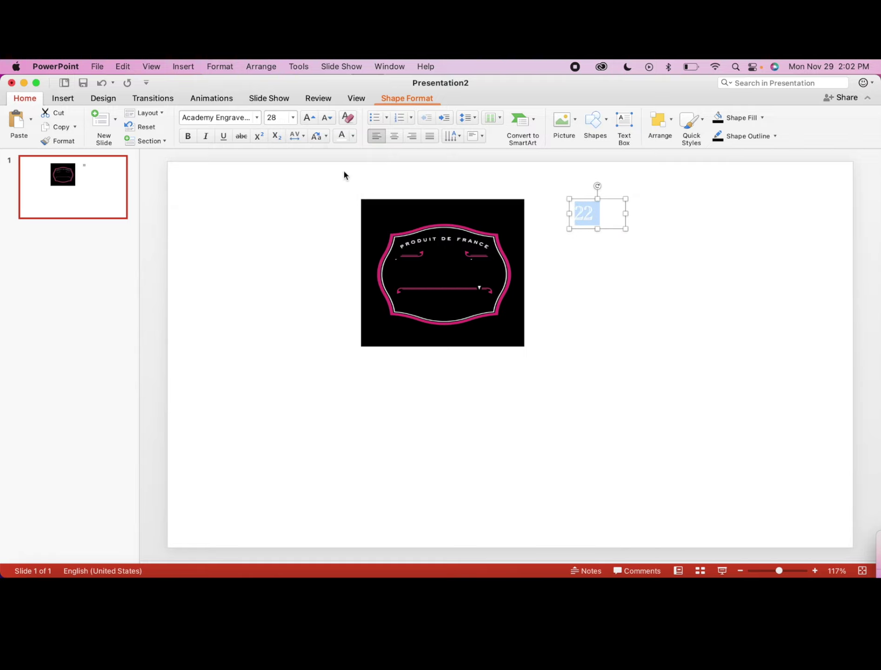
pyautogui.moveTo(618, 220); pyautogui.dragTo(479, 258)
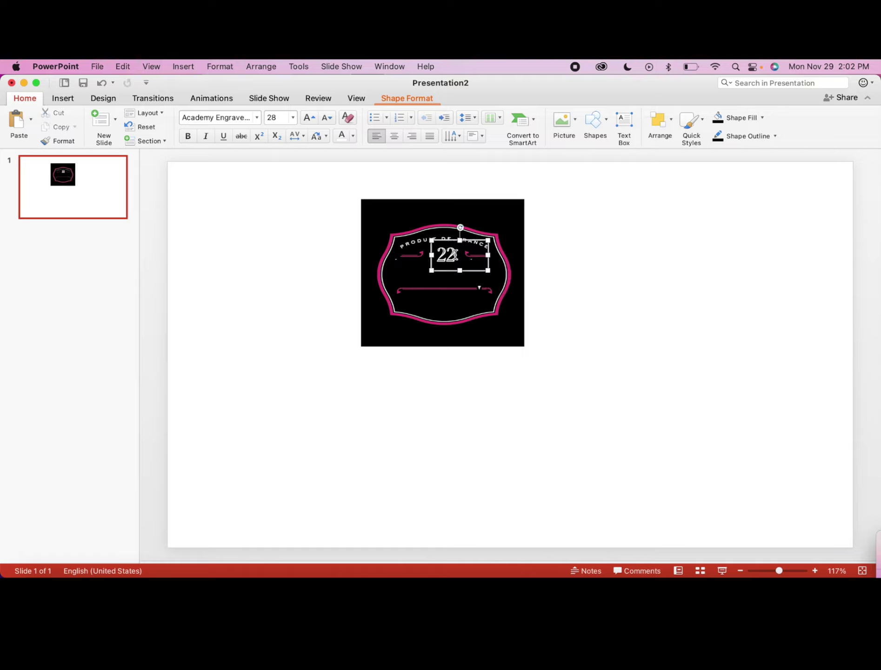
pyautogui.doubleClick(455, 255)
pyautogui.click(293, 118)
pyautogui.click(293, 257)
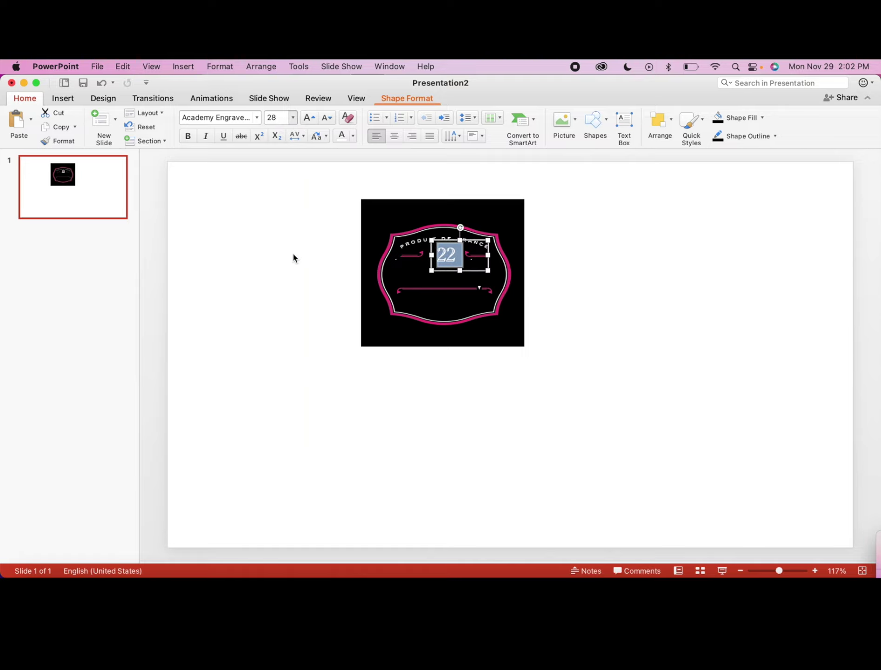
pyautogui.click(328, 407)
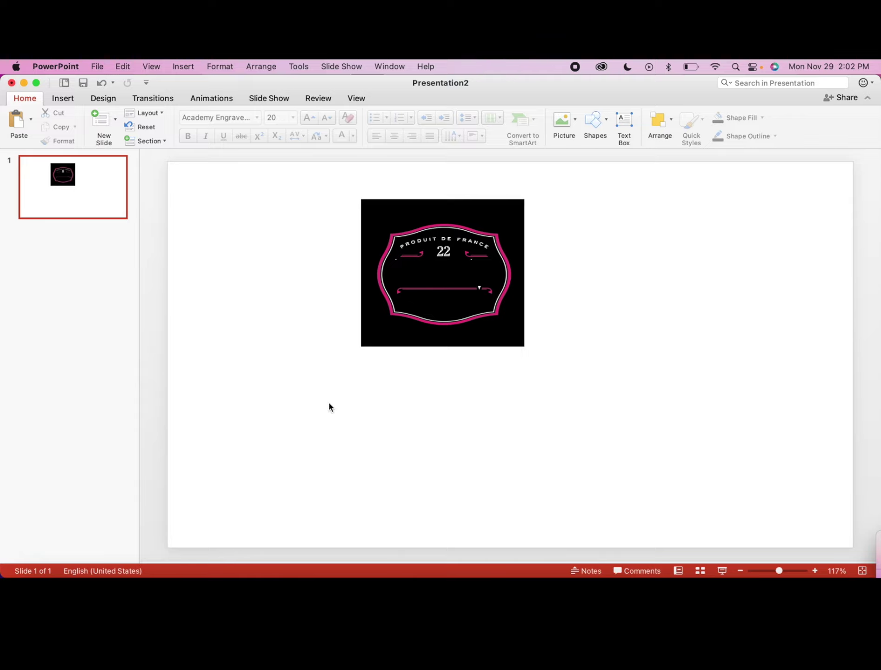
# Add a text box reading 'Happy Birthday' in Academy Engraved LET.
pyautogui.click(62, 99)
pyautogui.click(448, 122)
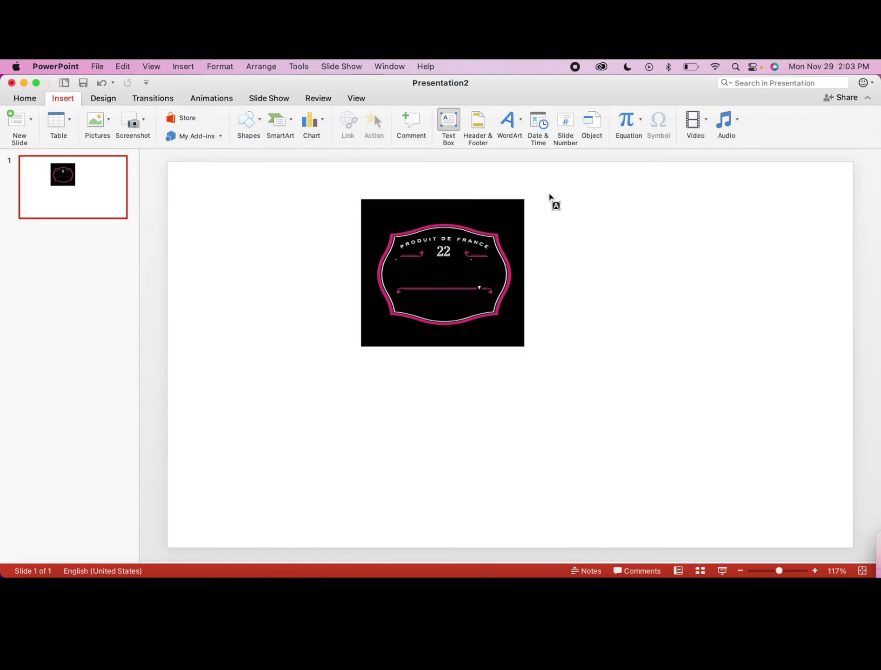
pyautogui.moveTo(550, 195); pyautogui.dragTo(644, 233)
pyautogui.click(23, 98)
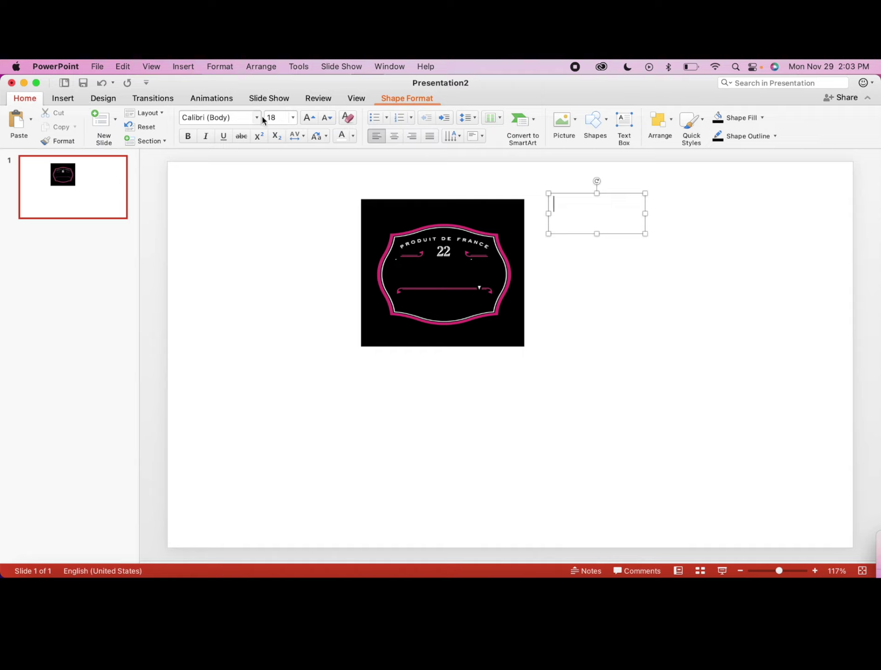
pyautogui.click(256, 117)
pyautogui.click(240, 224)
pyautogui.write('Haa')
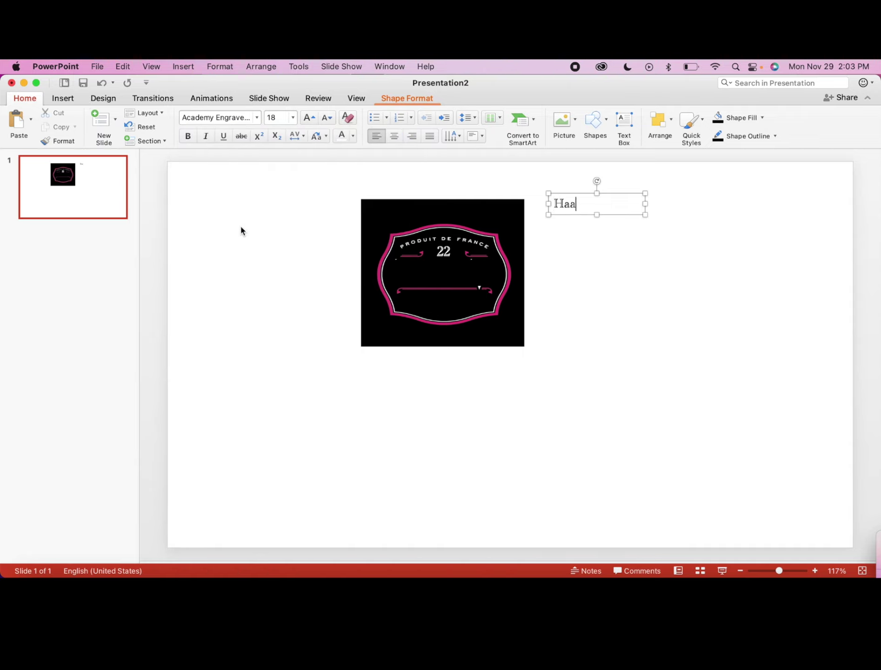
pyautogui.press('BackSpace')
pyautogui.write('ppy Bur')
pyautogui.press('BackSpace')
pyautogui.press('BackSpace')
pyautogui.write('irthday')
# Make Happy Birthday white and centre it across the label below the 22.
pyautogui.moveTo(638, 205); pyautogui.dragTo(550, 203)
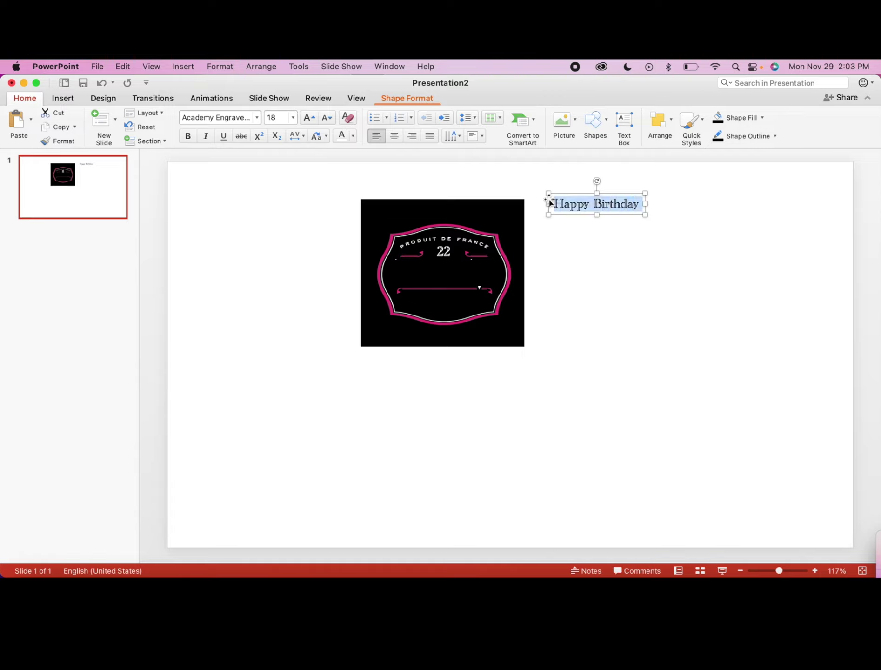
pyautogui.click(342, 139)
pyautogui.moveTo(621, 195); pyautogui.dragTo(498, 286)
pyautogui.click(638, 387)
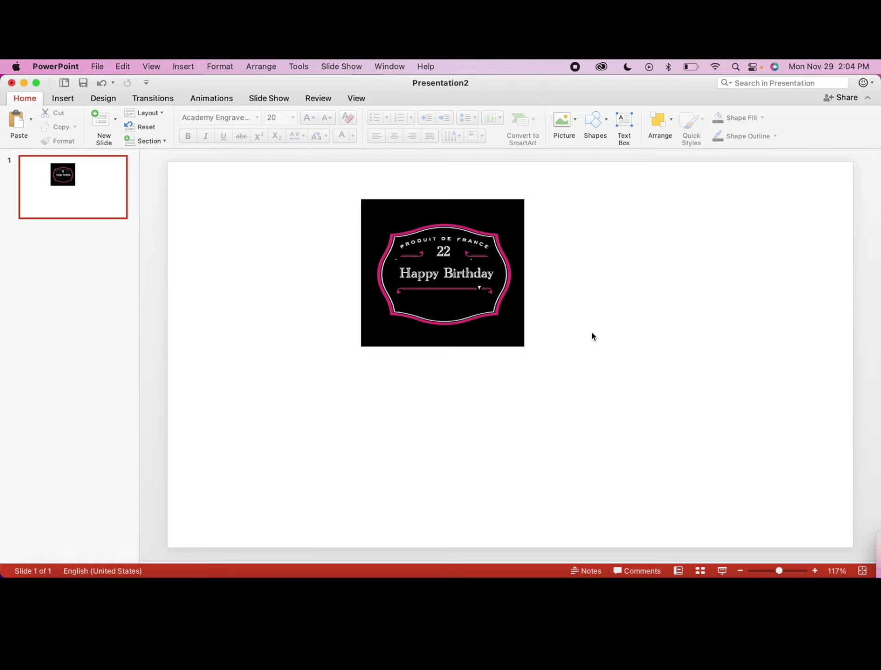
# Save the presentation in Documents as 'belaire template 2'.
pyautogui.click(100, 66)
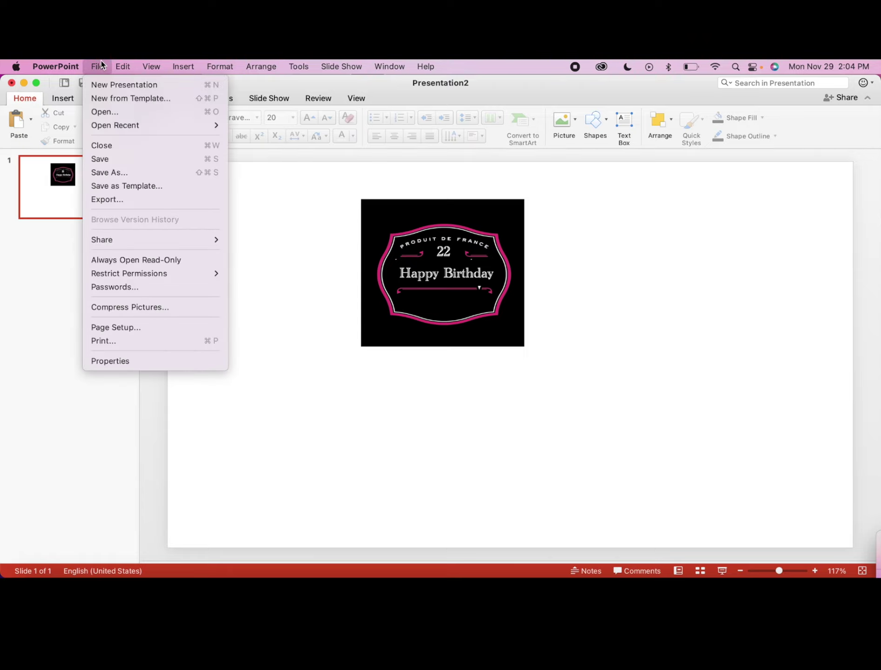
pyautogui.click(128, 173)
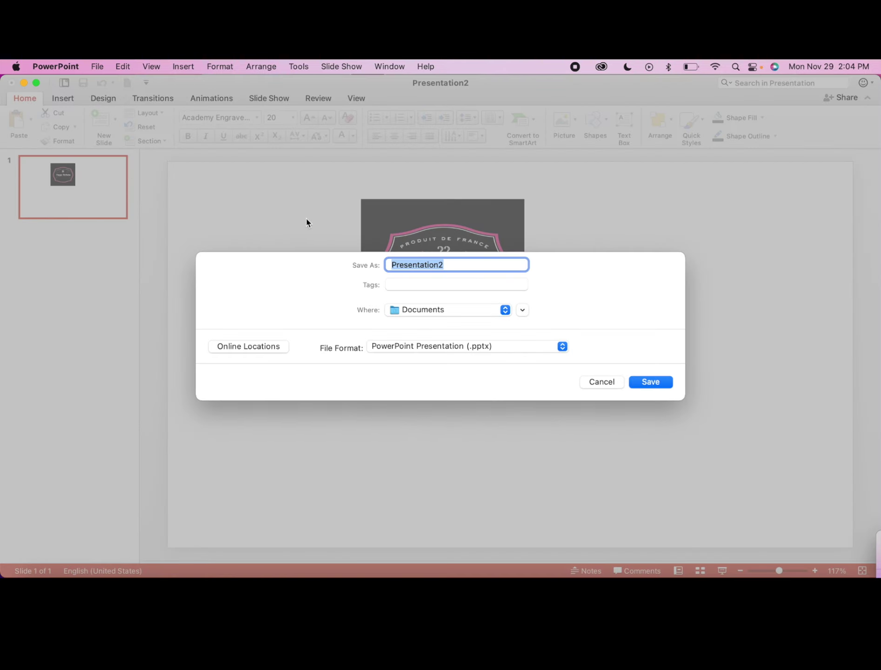
pyautogui.write('belaire template 2')
pyautogui.click(654, 381)
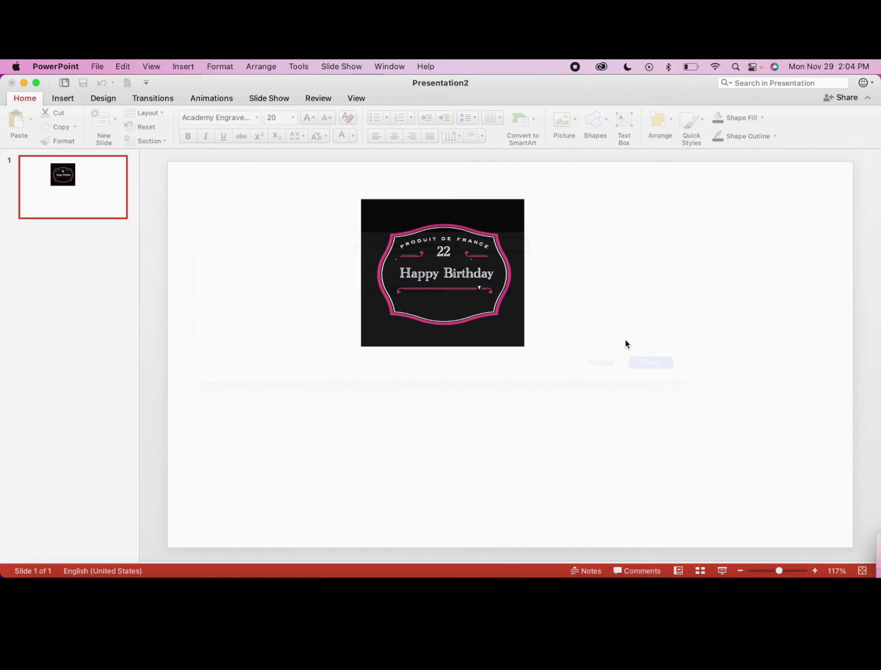